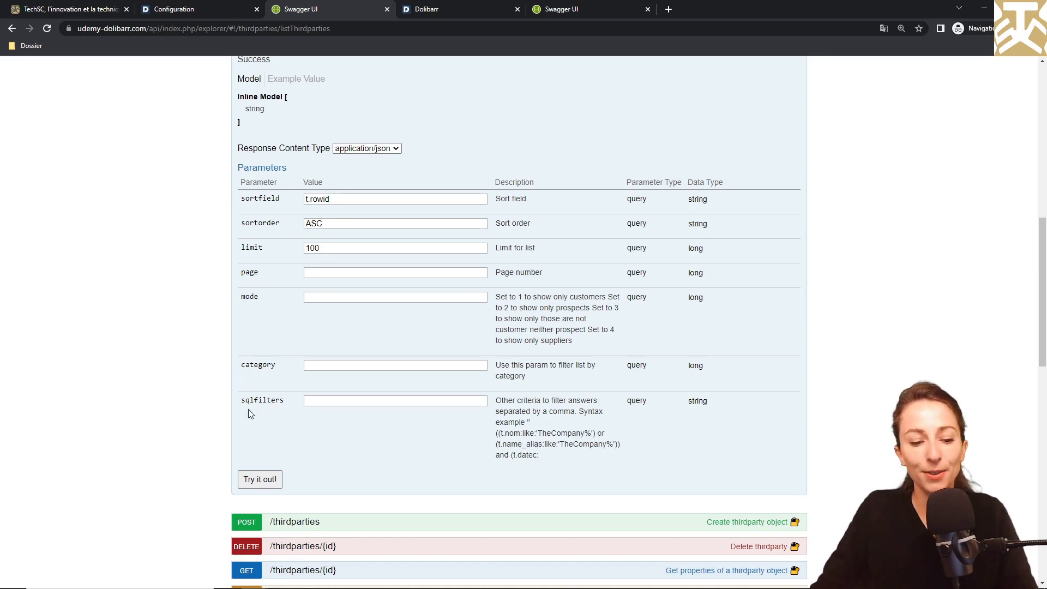
# Step: Run the GET /thirdparties request with its default parameters and look through the records in the response body
pyautogui.click(260, 478)
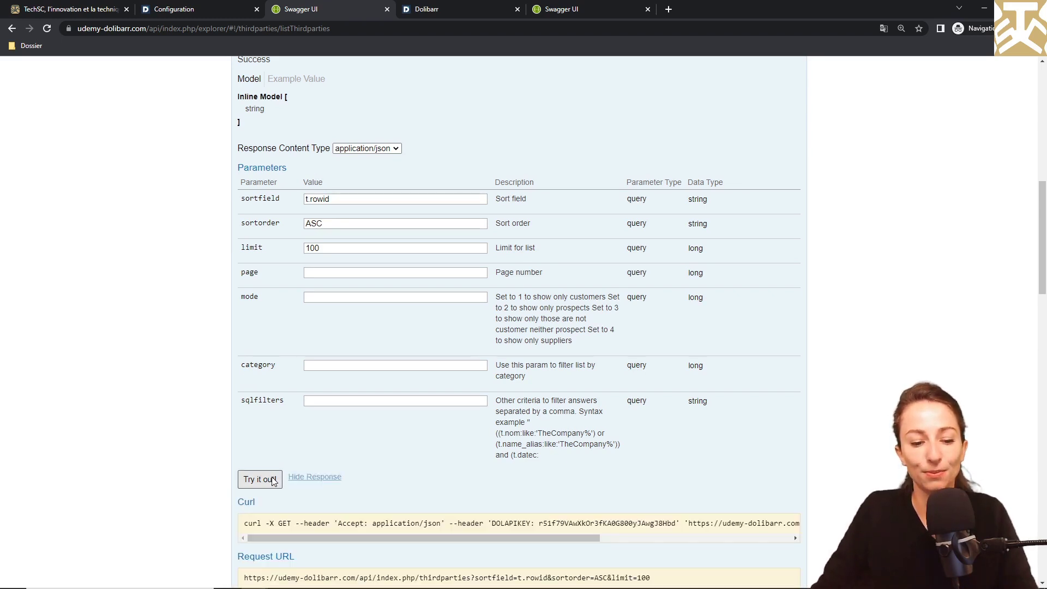
pyautogui.scroll(-3, 158, 488)
pyautogui.scroll(-5, 158, 488)
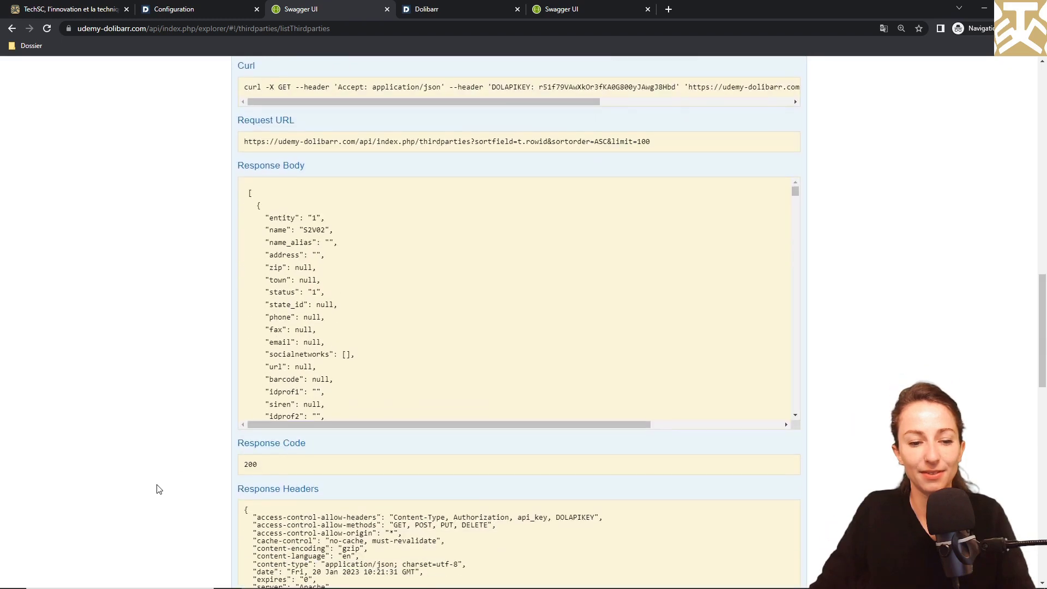
pyautogui.scroll(-15, 465, 322)
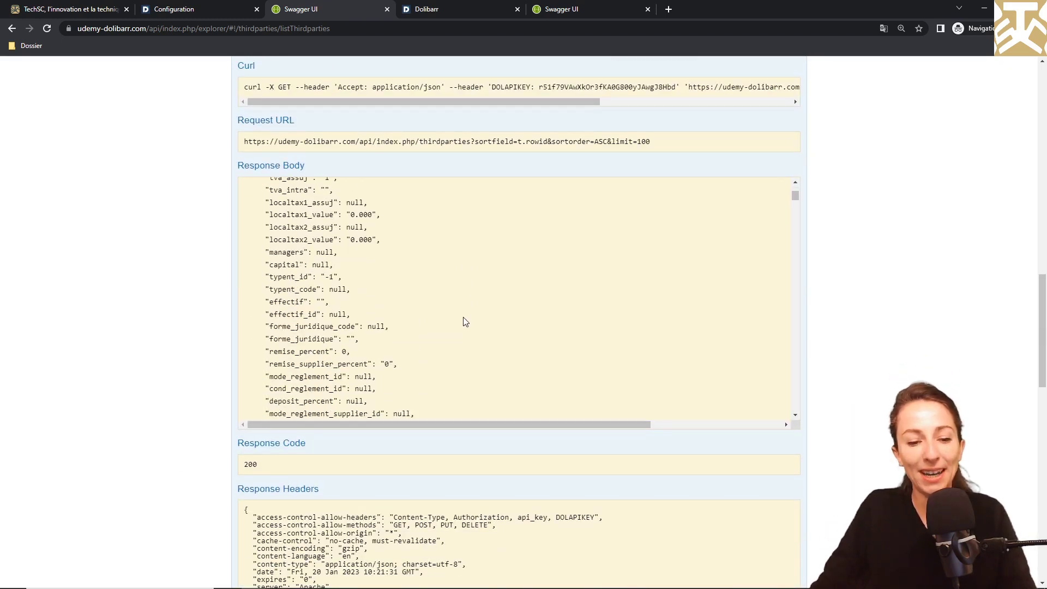
pyautogui.scroll(-15, 465, 321)
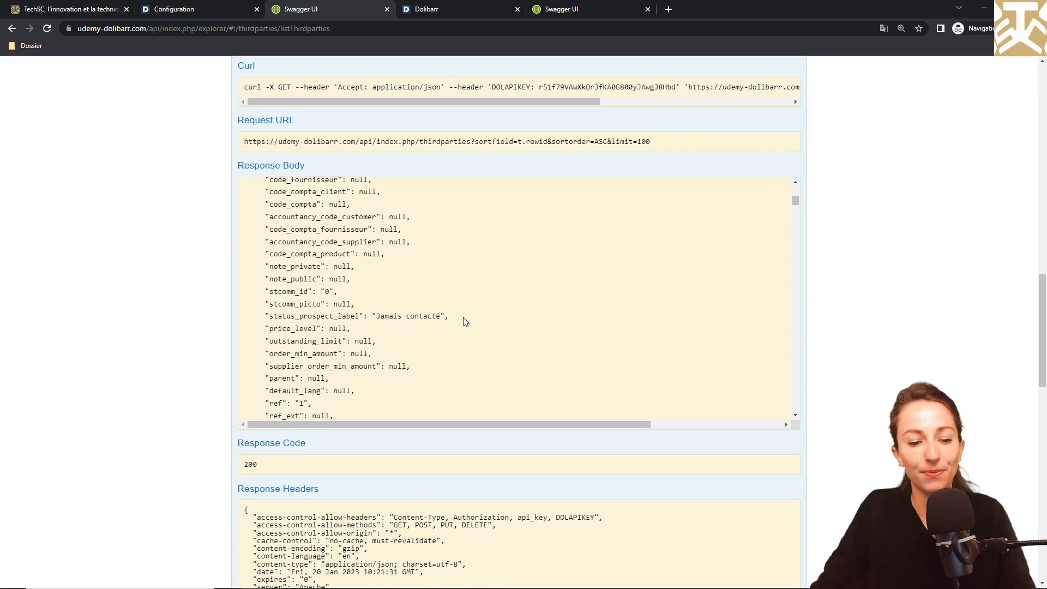
pyautogui.scroll(-4, 466, 321)
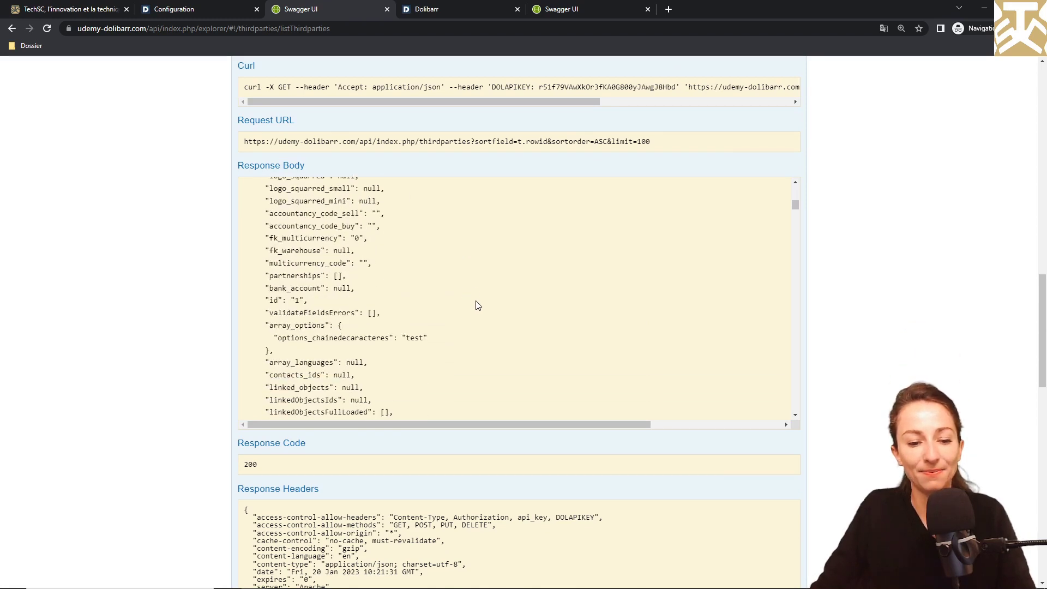
pyautogui.scroll(-15, 428, 312)
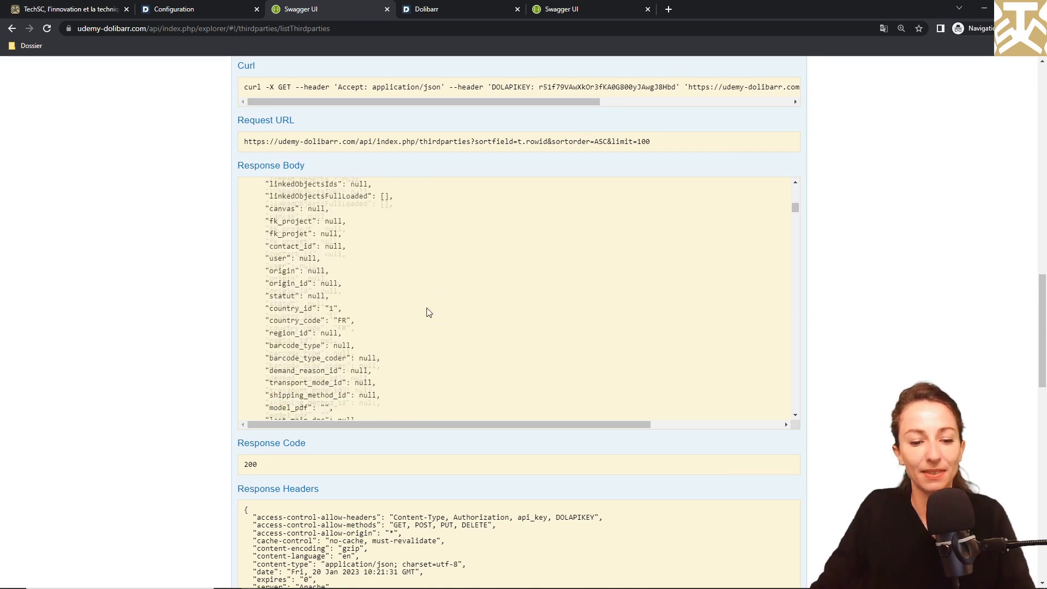
pyautogui.scroll(-15, 429, 312)
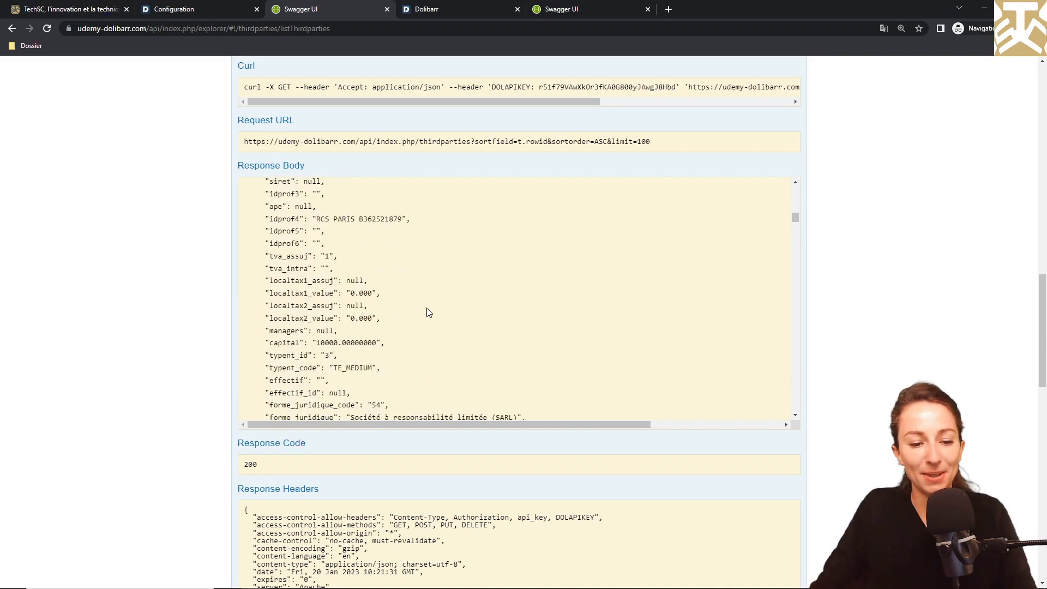
pyautogui.scroll(-15, 428, 312)
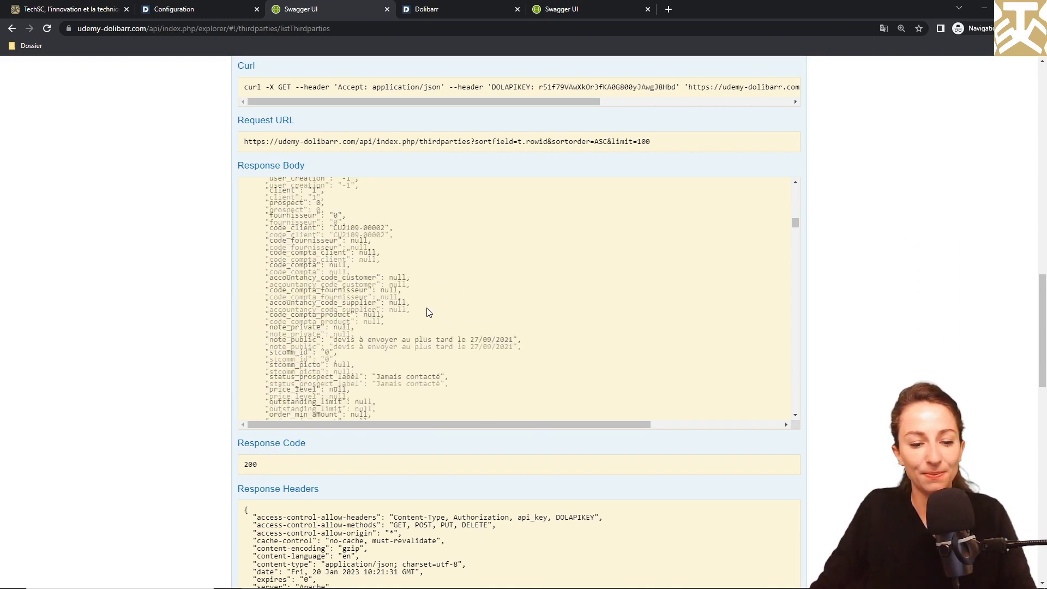
pyautogui.scroll(-10, 434, 365)
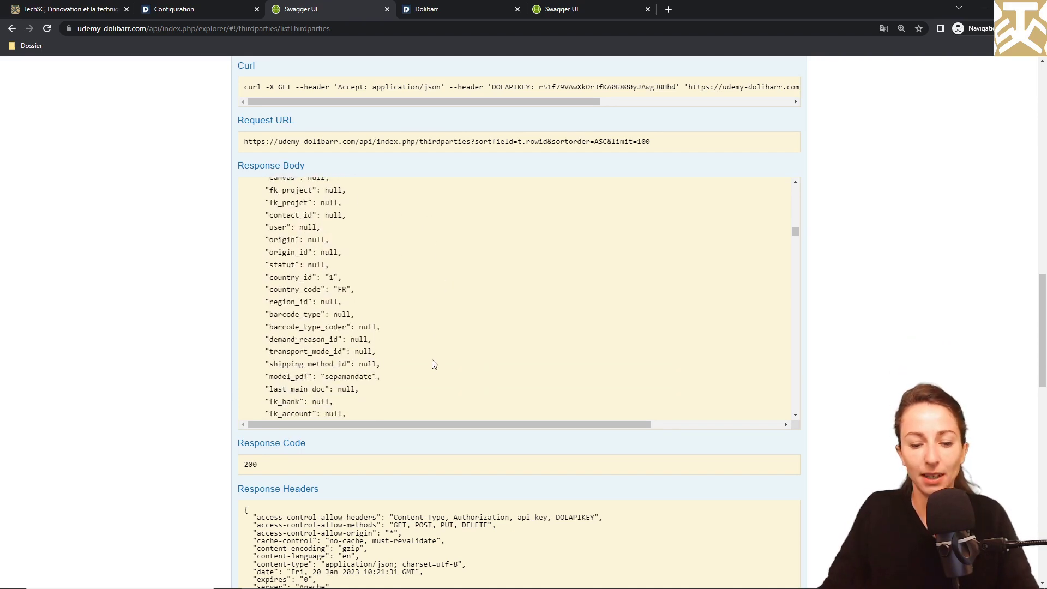
# Step: Search the page for "id": and go through the matches to compare the order of the third-party IDs
pyautogui.hotkey('ctrl', 'f')
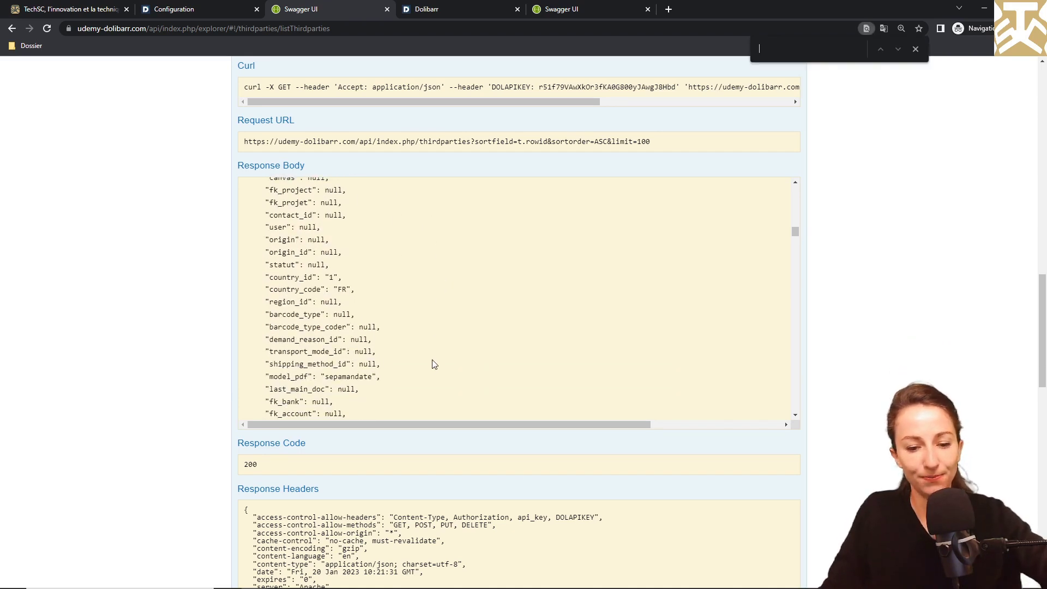
pyautogui.write('"id":')
pyautogui.press('Return')
pyautogui.press('Return')
pyautogui.press('Return')
pyautogui.press('Return')
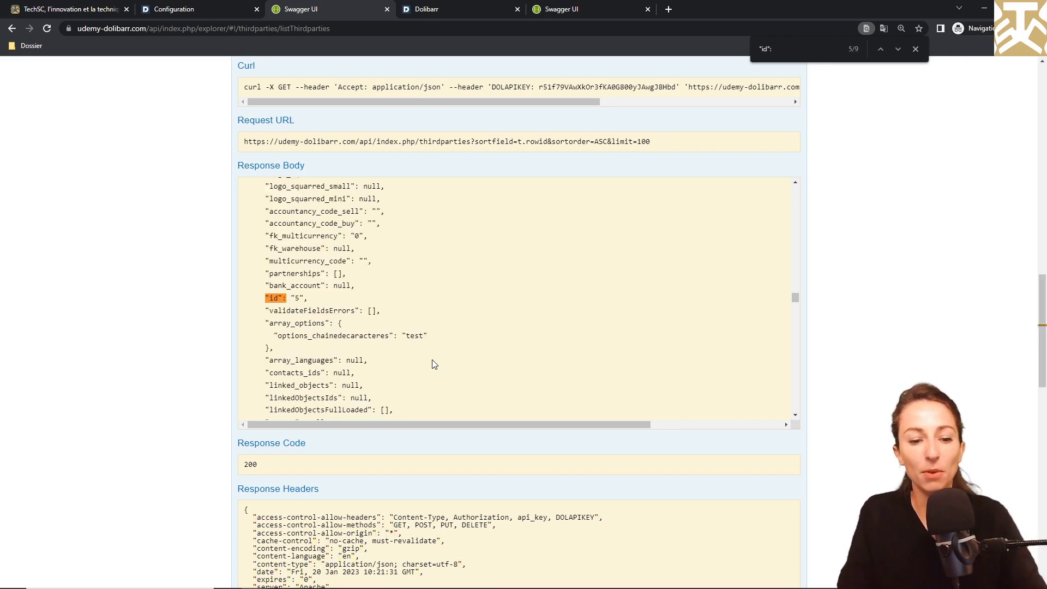
pyautogui.press('Return')
pyautogui.press('Return')
pyautogui.press('Return')
pyautogui.press('Return')
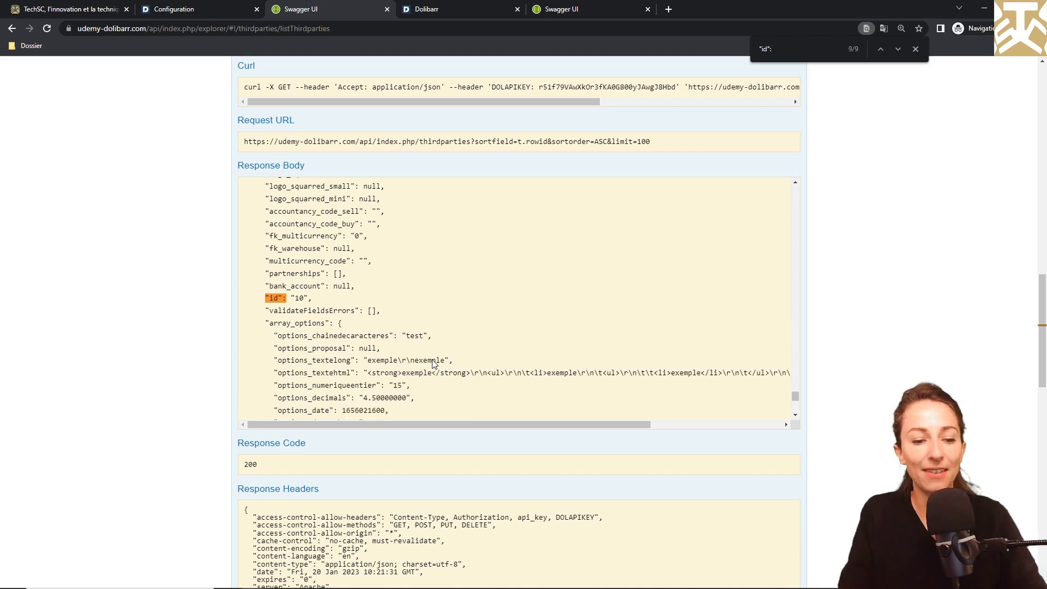
pyautogui.press('Return')
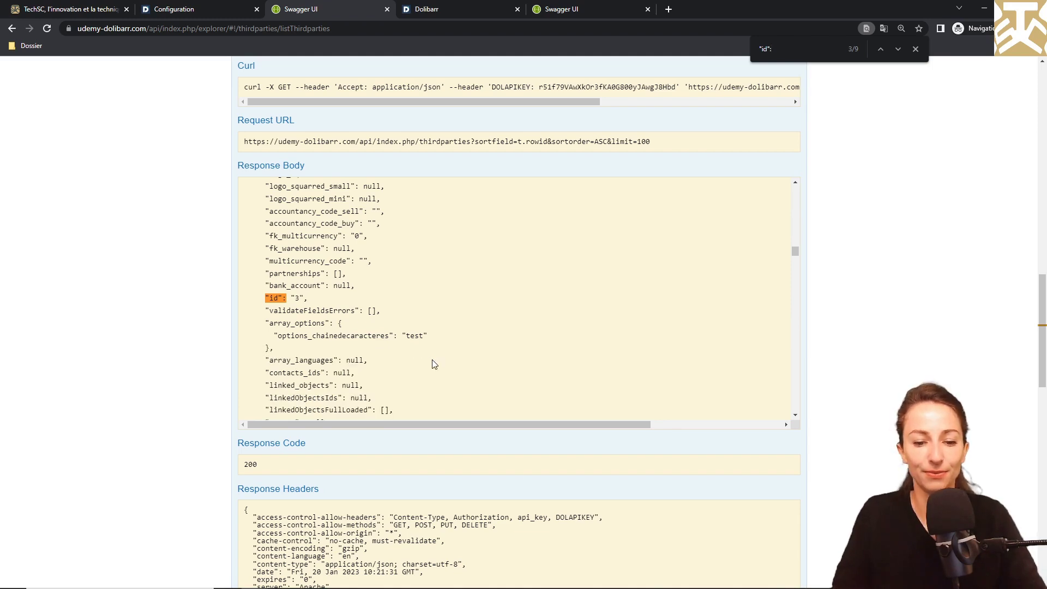
# Step: Set sortorder to DESC, rerun the third-party list request and check the first record's ID in the response body
pyautogui.scroll(7, 183, 274)
pyautogui.scroll(2, 183, 274)
pyautogui.scroll(-3, 182, 274)
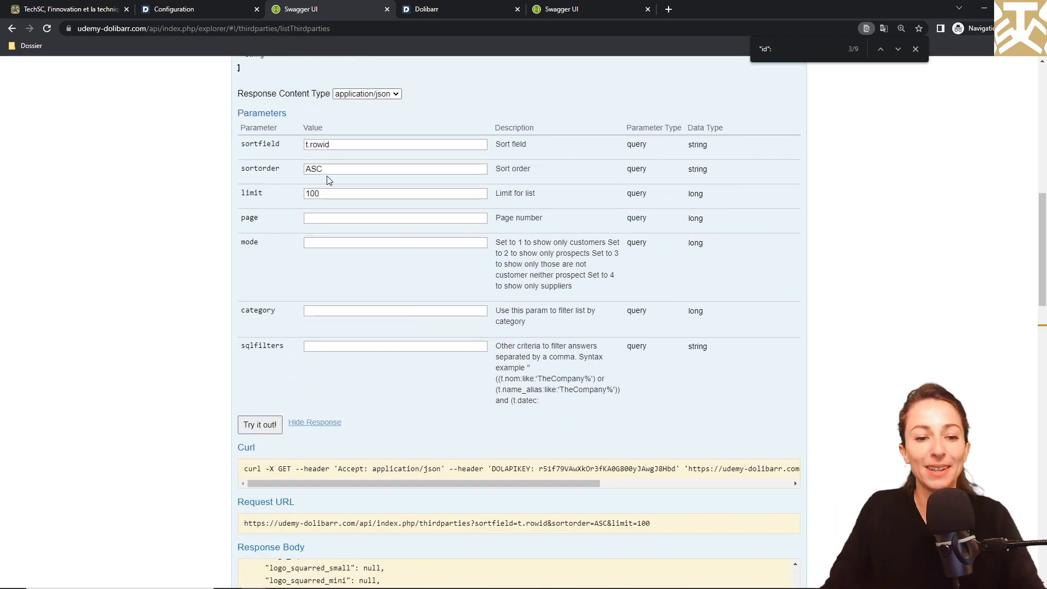
pyautogui.doubleClick(355, 168)
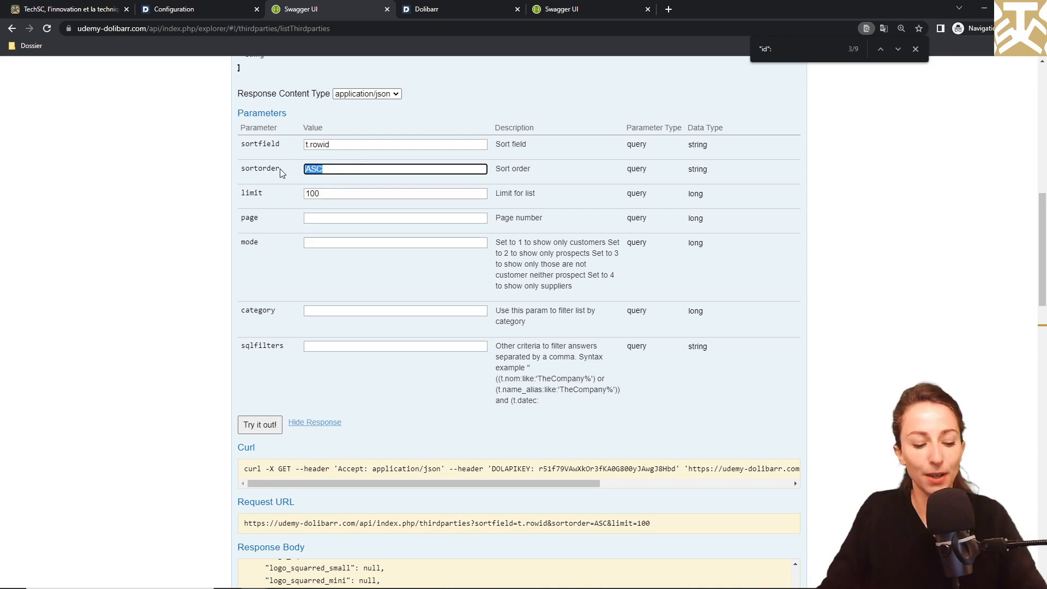
pyautogui.write('DESC')
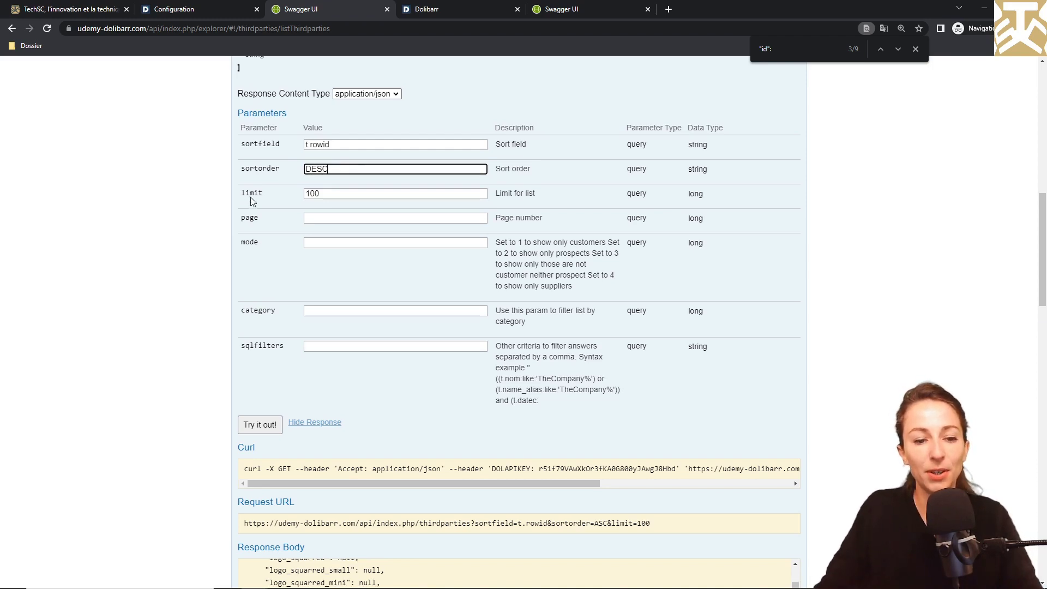
pyautogui.click(254, 429)
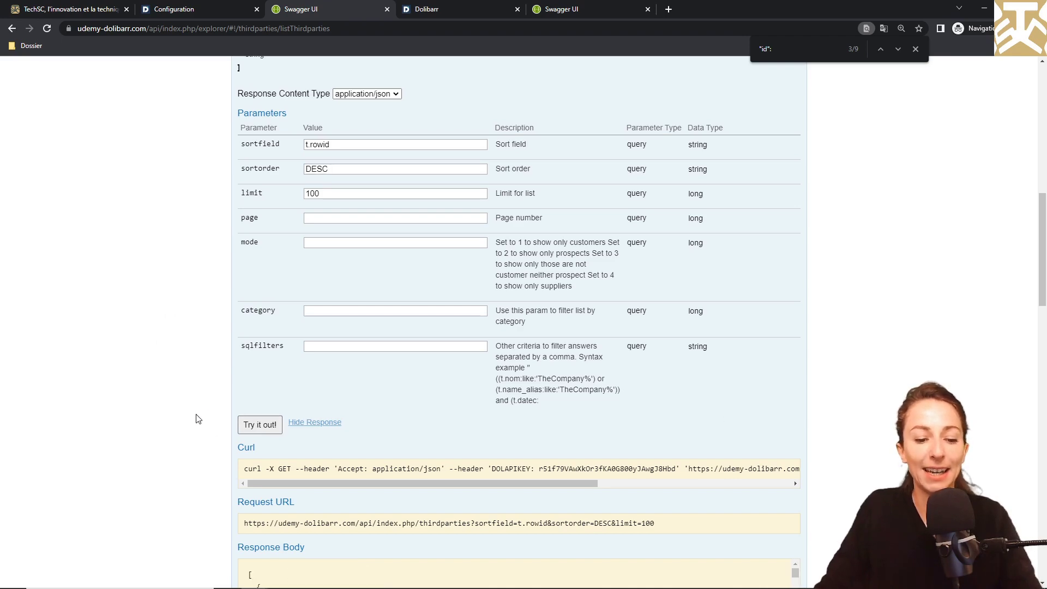
pyautogui.scroll(-1, 198, 419)
pyautogui.scroll(-5, 198, 419)
pyautogui.scroll(-10, 313, 375)
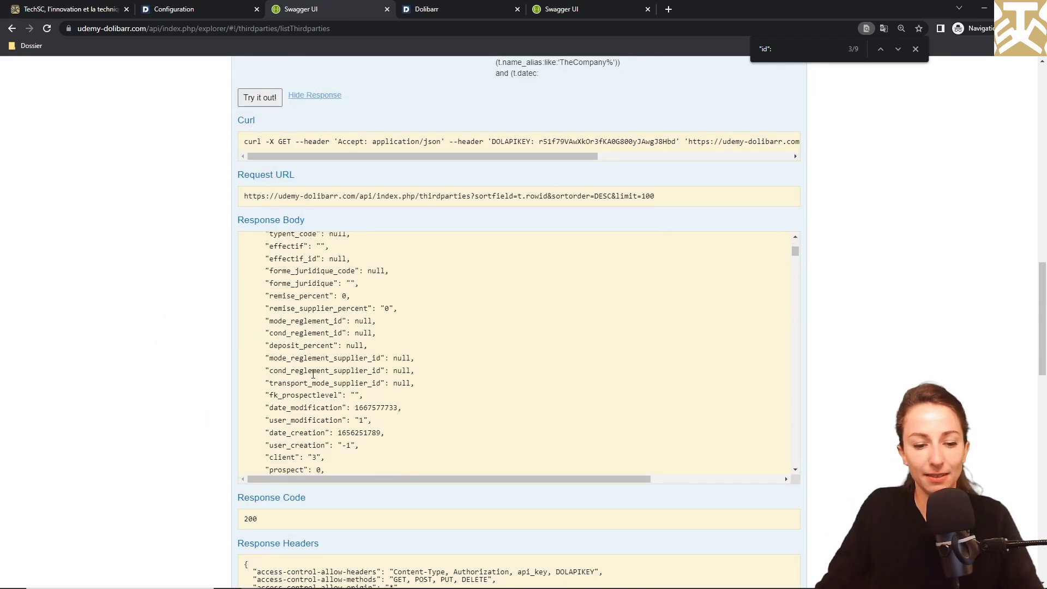
pyautogui.scroll(-2, 313, 375)
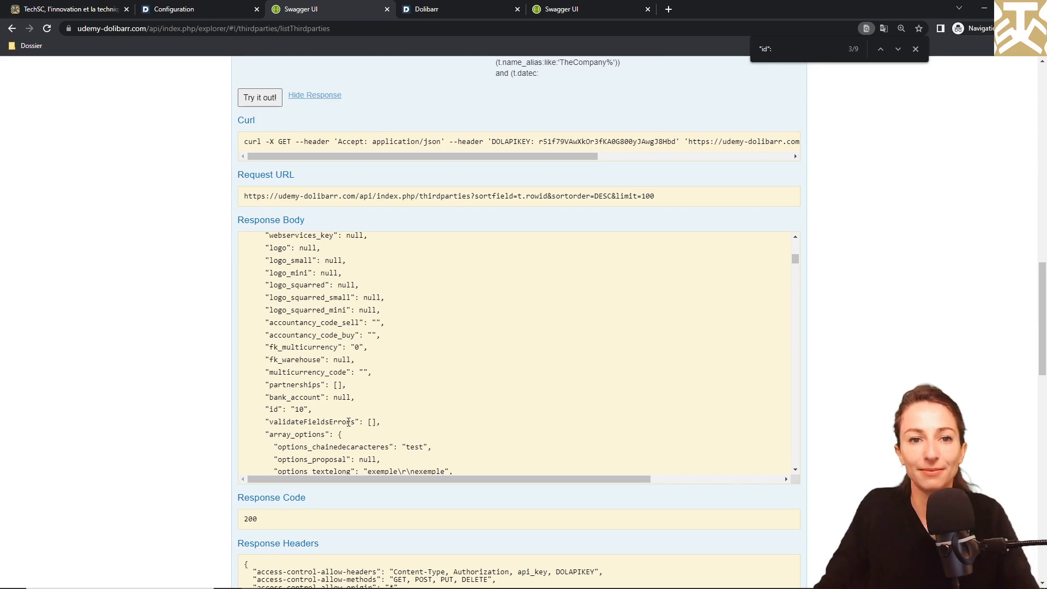
# Step: Set limit to 2, rerun the third-party list request and check the IDs of the returned records
pyautogui.scroll(8, 109, 315)
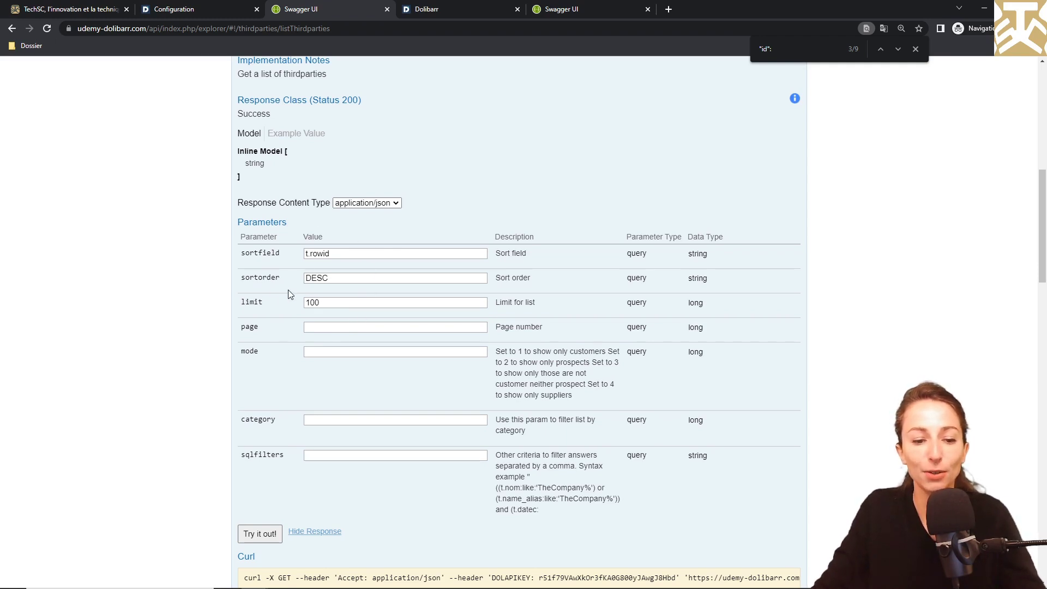
pyautogui.scroll(-8, 278, 321)
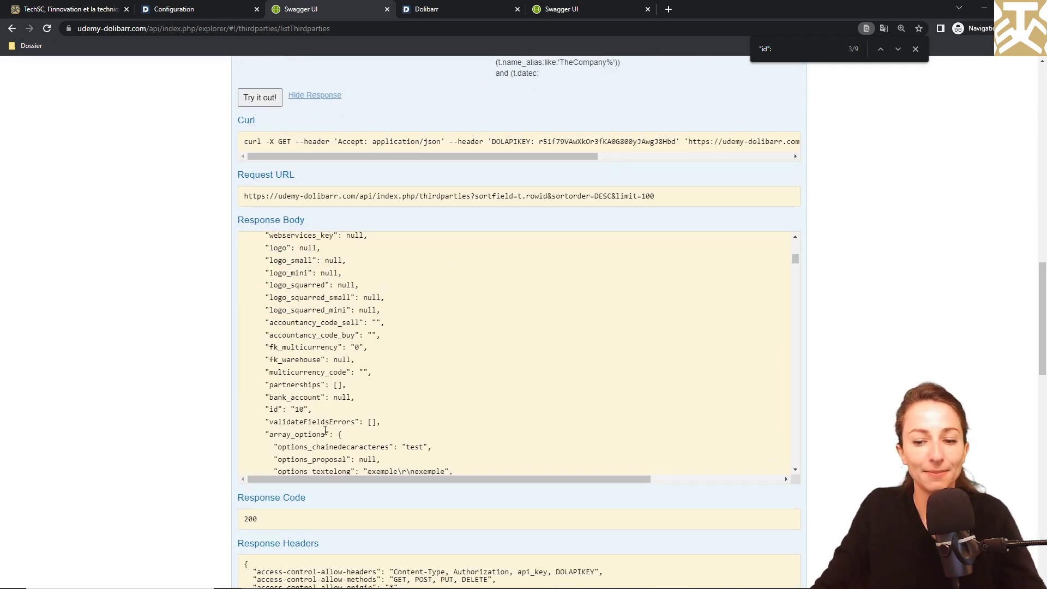
pyautogui.scroll(7, 100, 327)
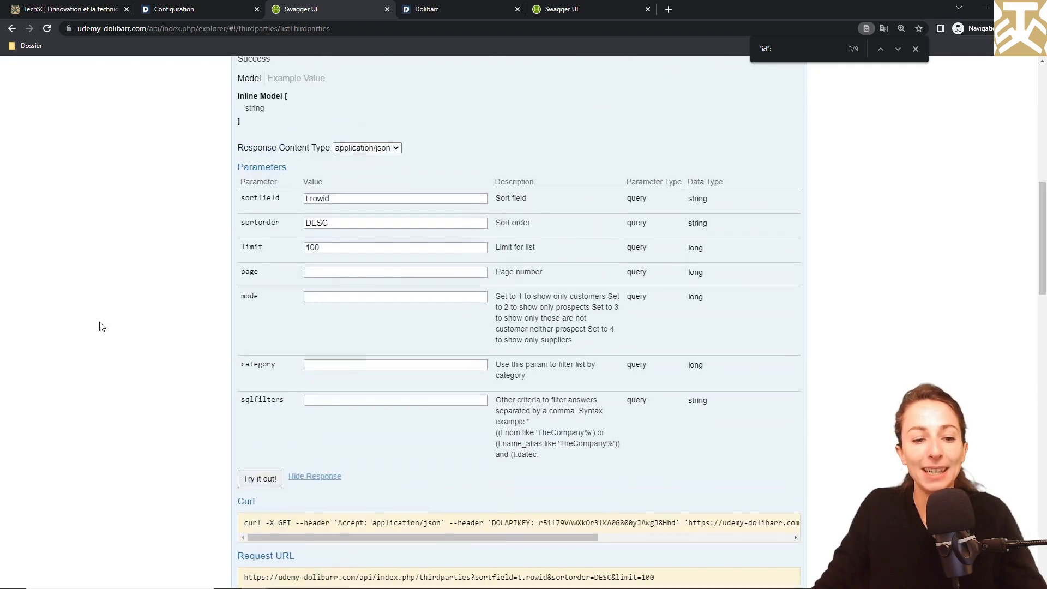
pyautogui.click(314, 250)
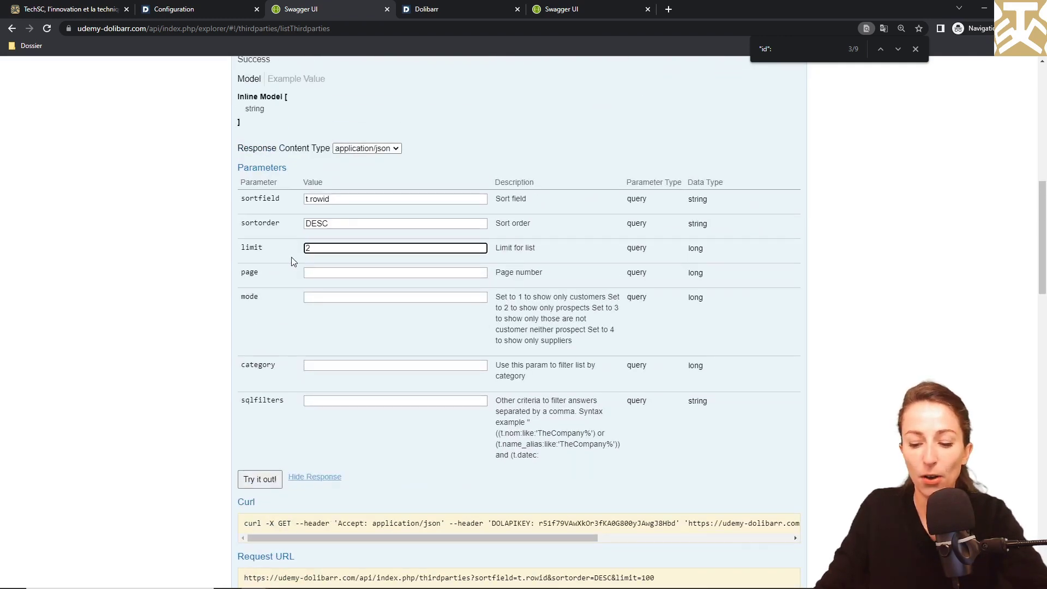
pyautogui.write('2')
pyautogui.click(259, 479)
pyautogui.scroll(-6, 175, 468)
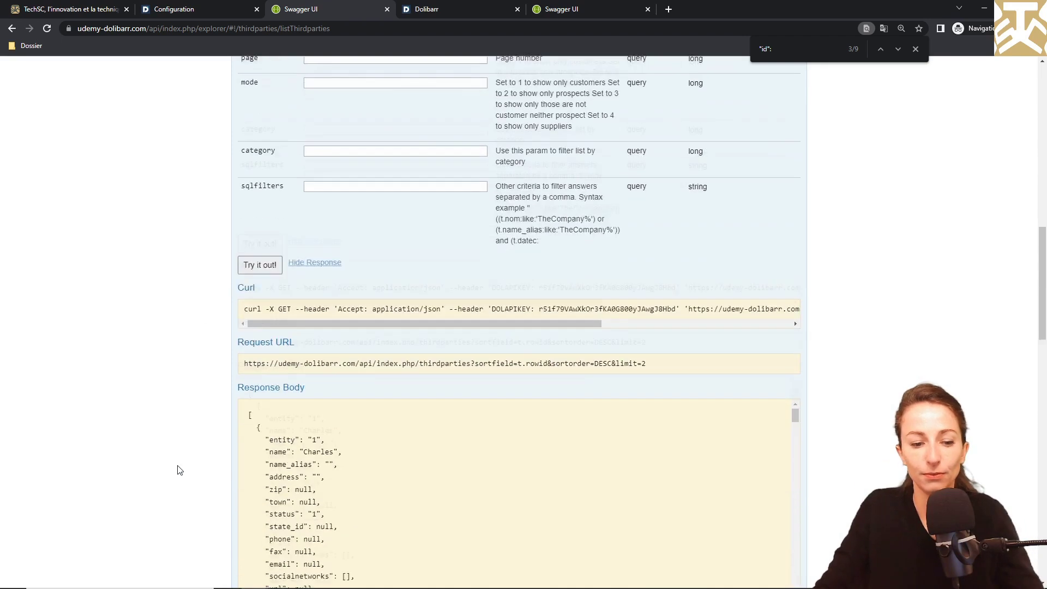
pyautogui.scroll(-18, 380, 435)
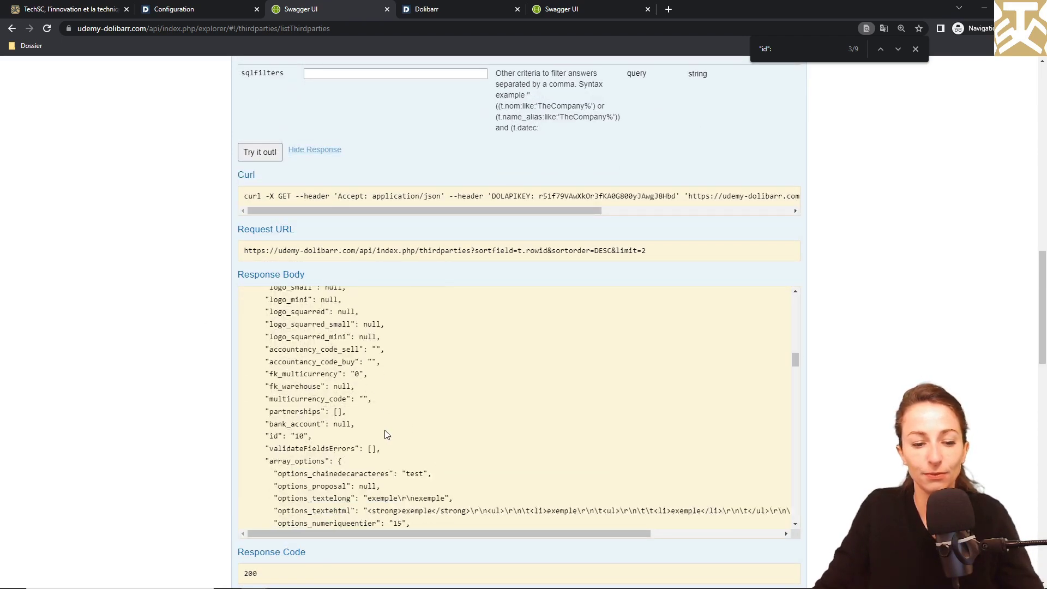
pyautogui.scroll(-1, 366, 371)
pyautogui.scroll(-15, 366, 371)
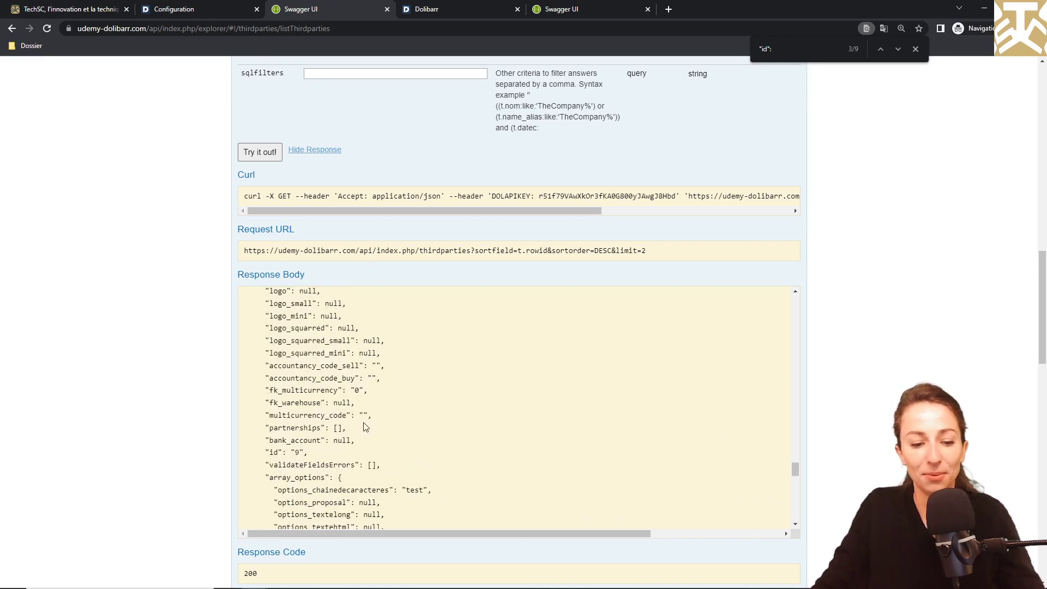
# Step: Set page to 1, rerun the third-party list request and check the IDs of the returned records
pyautogui.scroll(6, 202, 409)
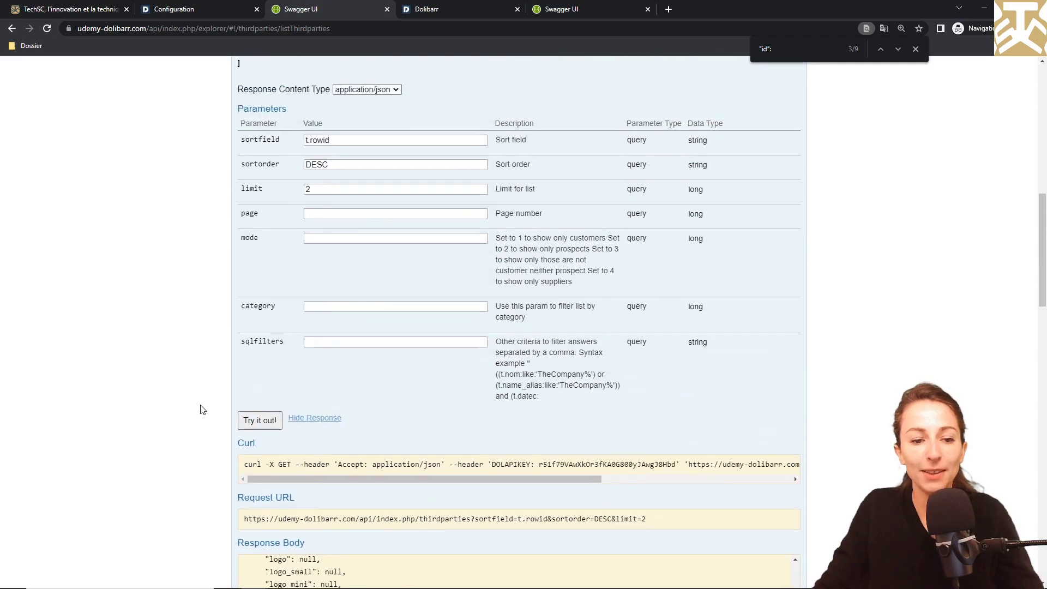
pyautogui.click(334, 273)
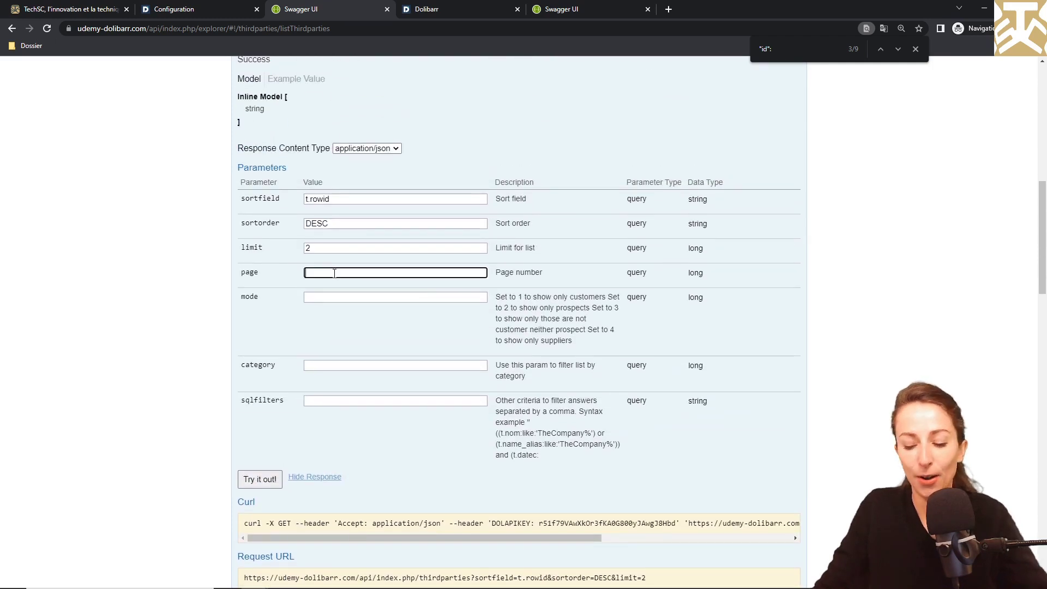
pyautogui.click(244, 481)
pyautogui.scroll(-6, 197, 487)
pyautogui.scroll(-1, 197, 487)
pyautogui.scroll(-6, 413, 400)
pyautogui.scroll(-9, 413, 400)
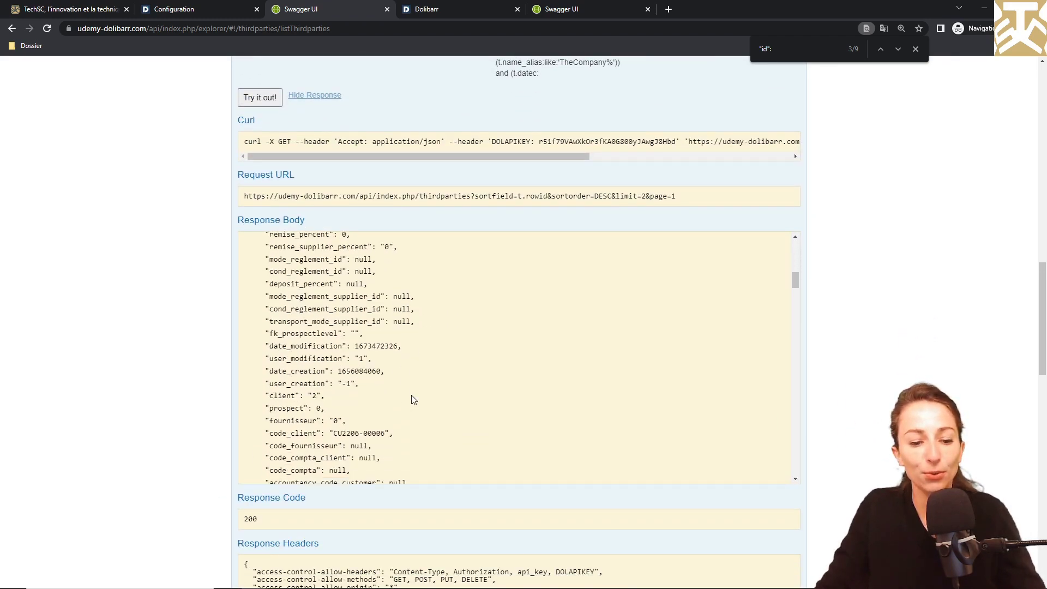
pyautogui.scroll(-5, 413, 400)
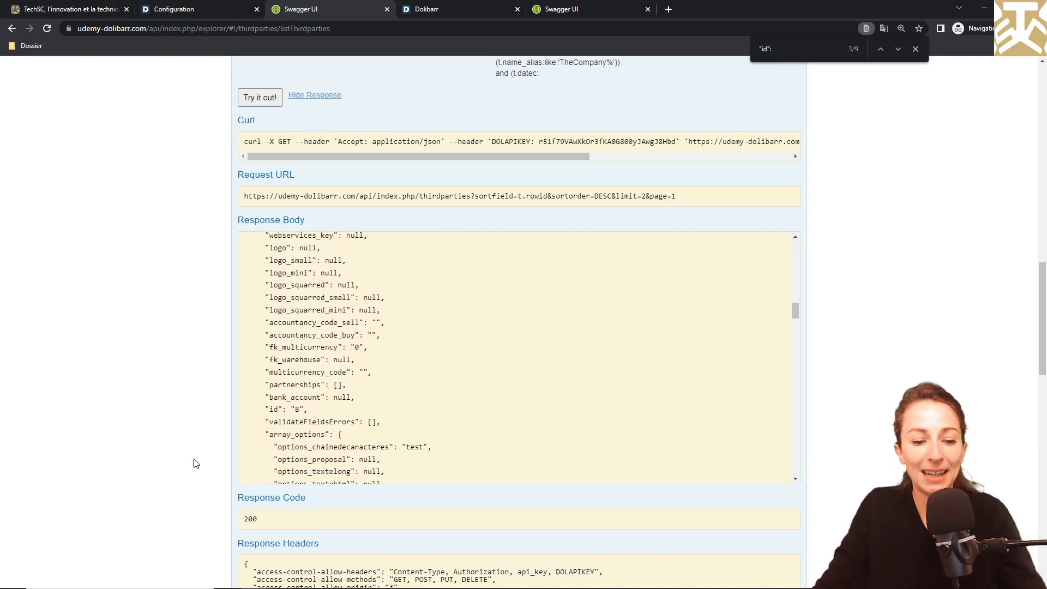
pyautogui.scroll(-15, 391, 375)
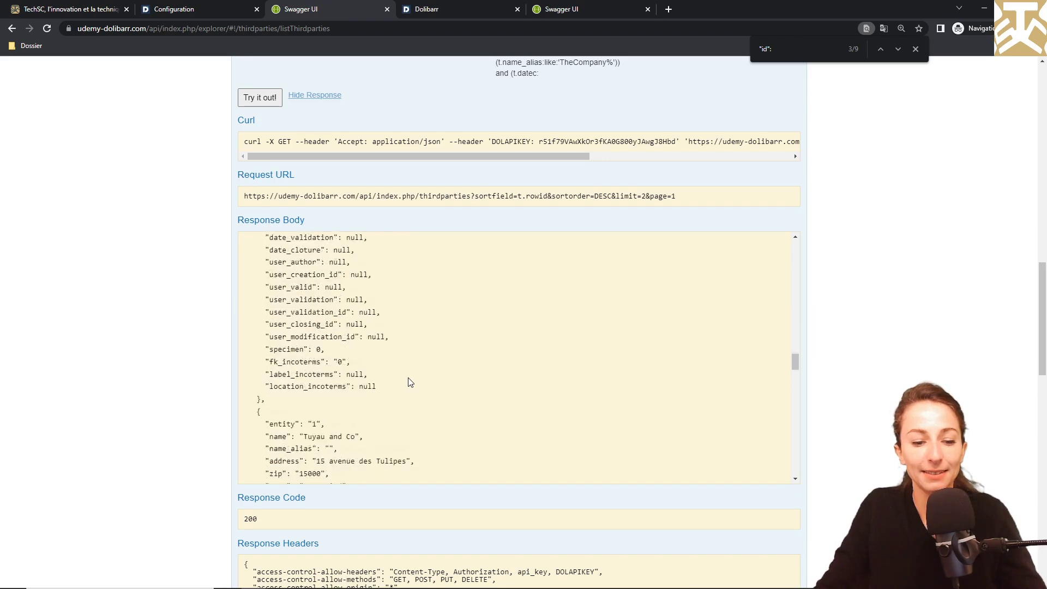
pyautogui.scroll(-8, 409, 380)
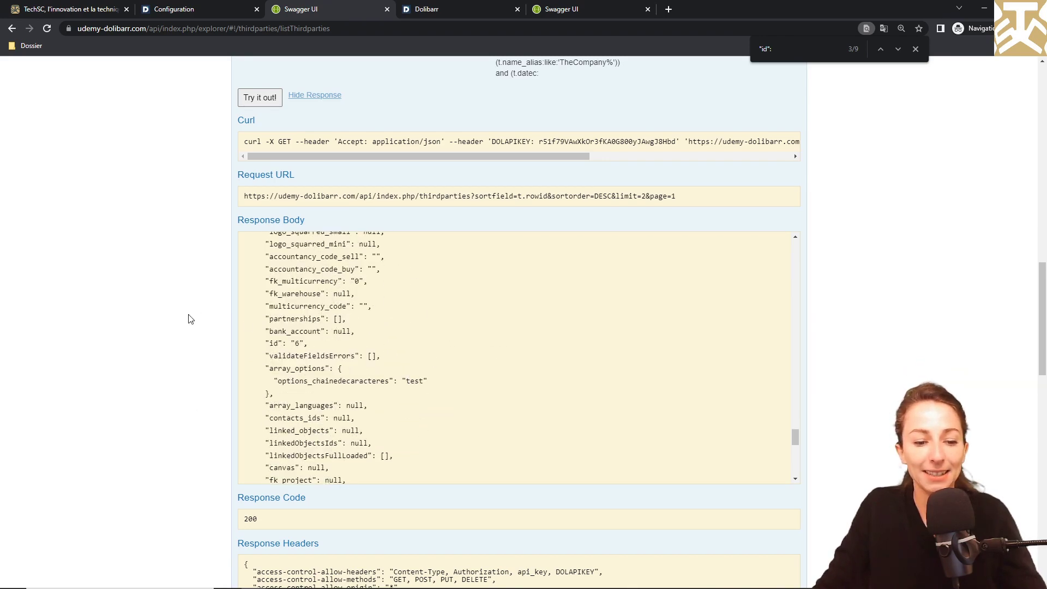
# Step: Review the request's limit and page parameters, then open Dolibarr's third-party list and check its records-per-page setting
pyautogui.scroll(2, 187, 319)
pyautogui.scroll(7, 187, 319)
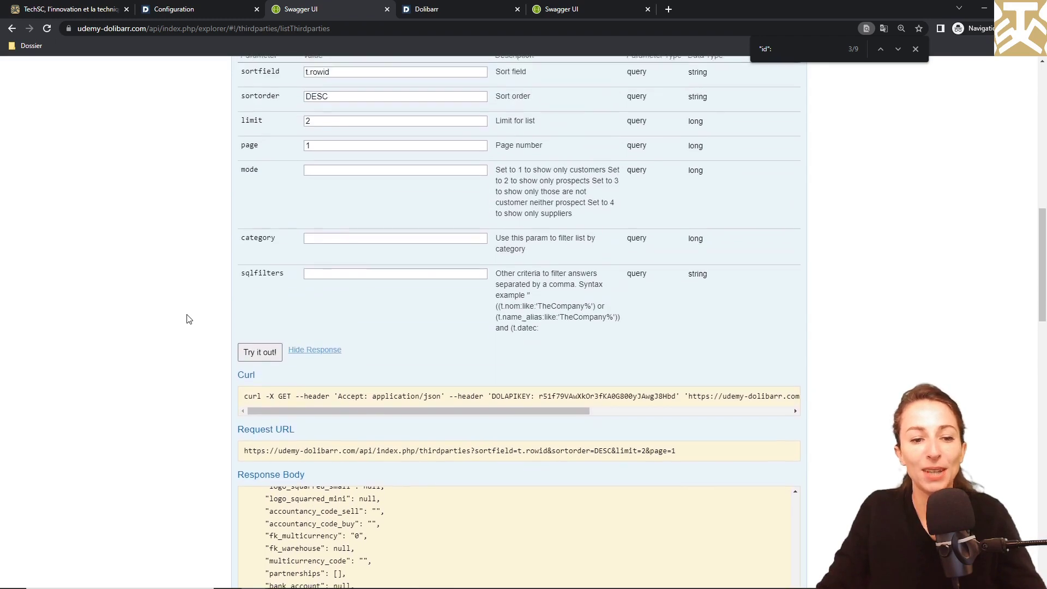
pyautogui.scroll(-1, 187, 319)
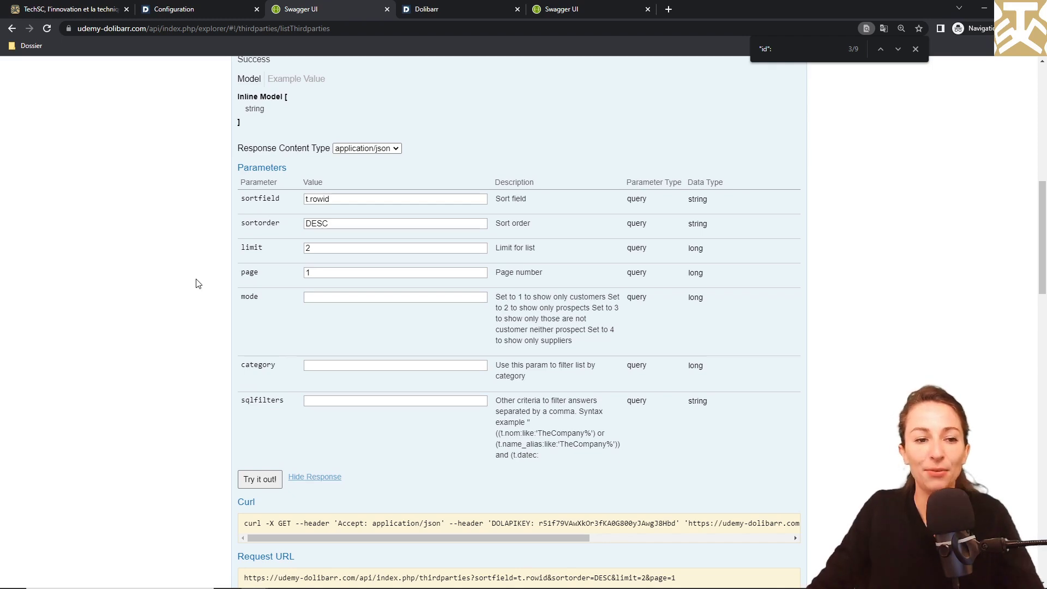
pyautogui.click(210, 6)
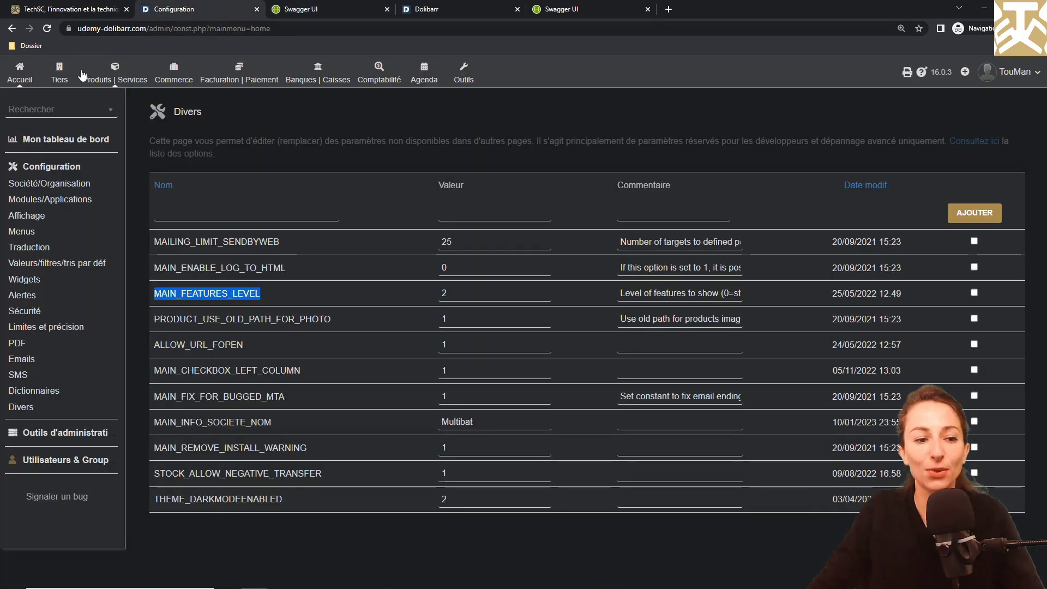
pyautogui.click(68, 78)
pyautogui.click(24, 174)
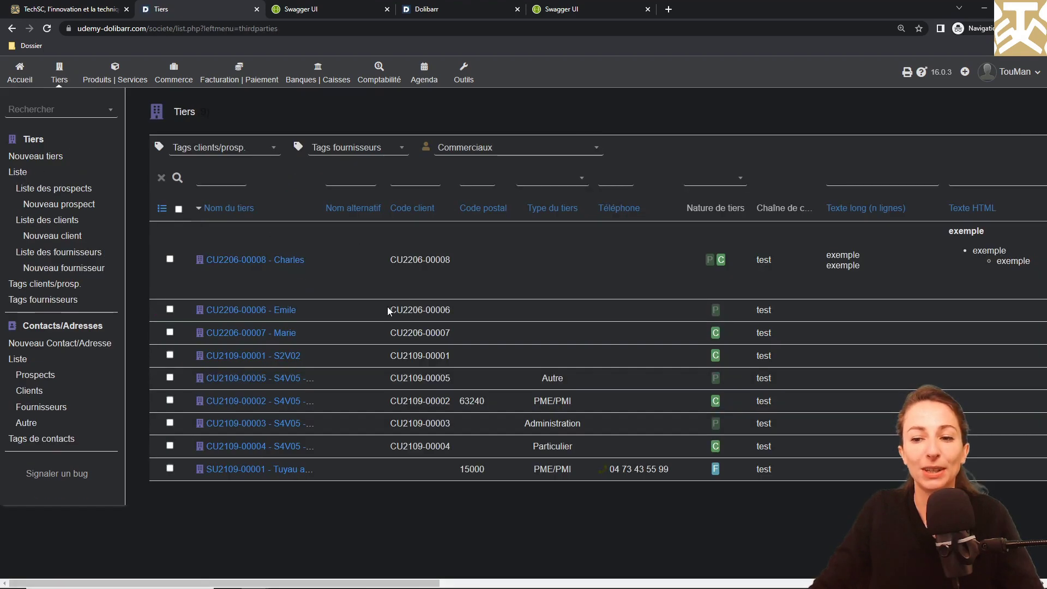
pyautogui.moveTo(436, 583); pyautogui.dragTo(1033, 581)
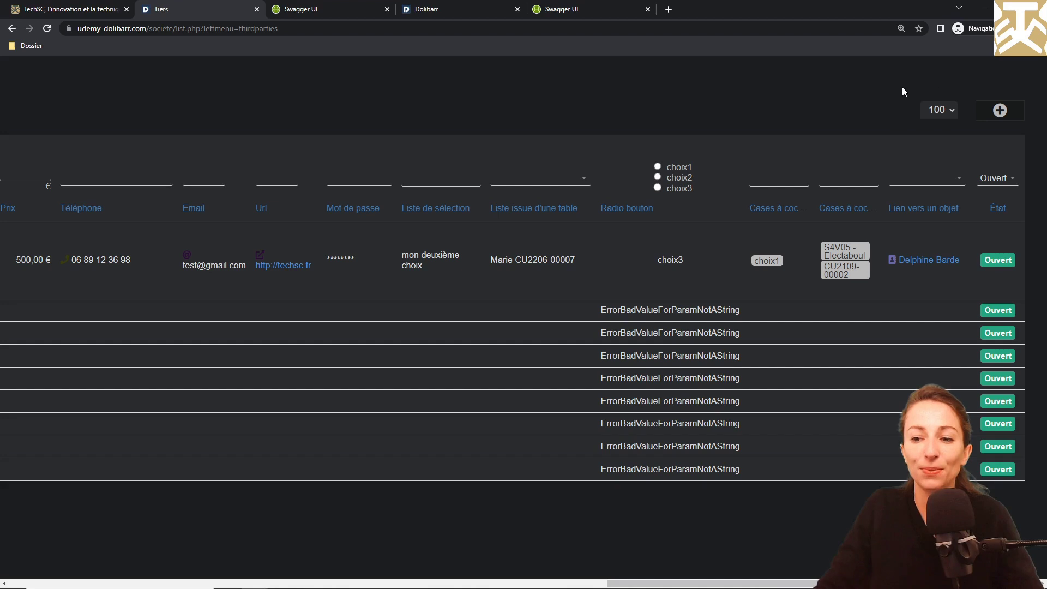
# Step: Return to the API explorer and examine the parameters of GET /categories/{id}/objects, then collapse the categories section
pyautogui.click(352, 7)
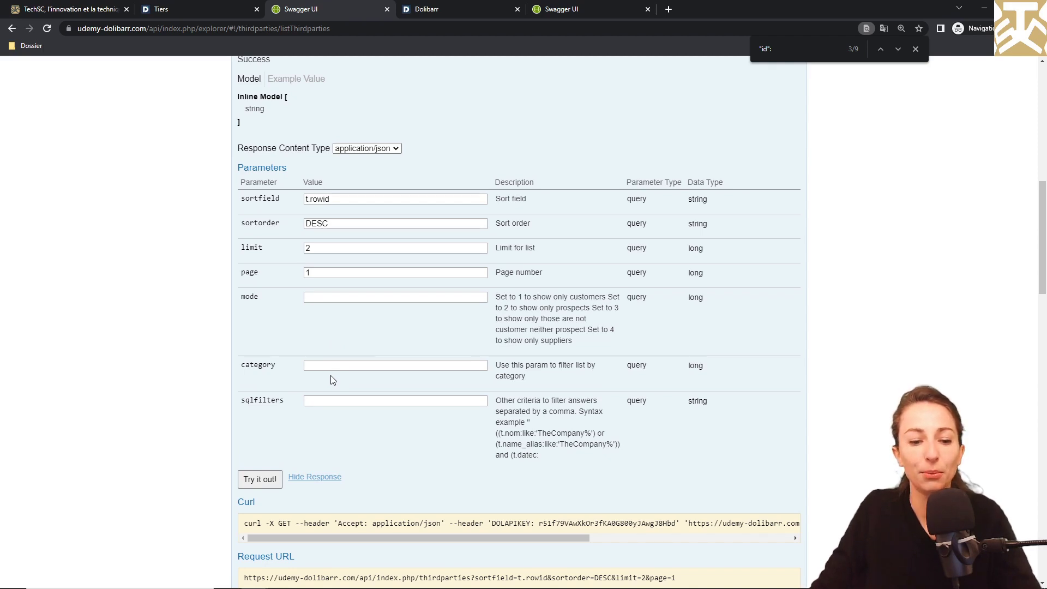
pyautogui.scroll(10, 192, 291)
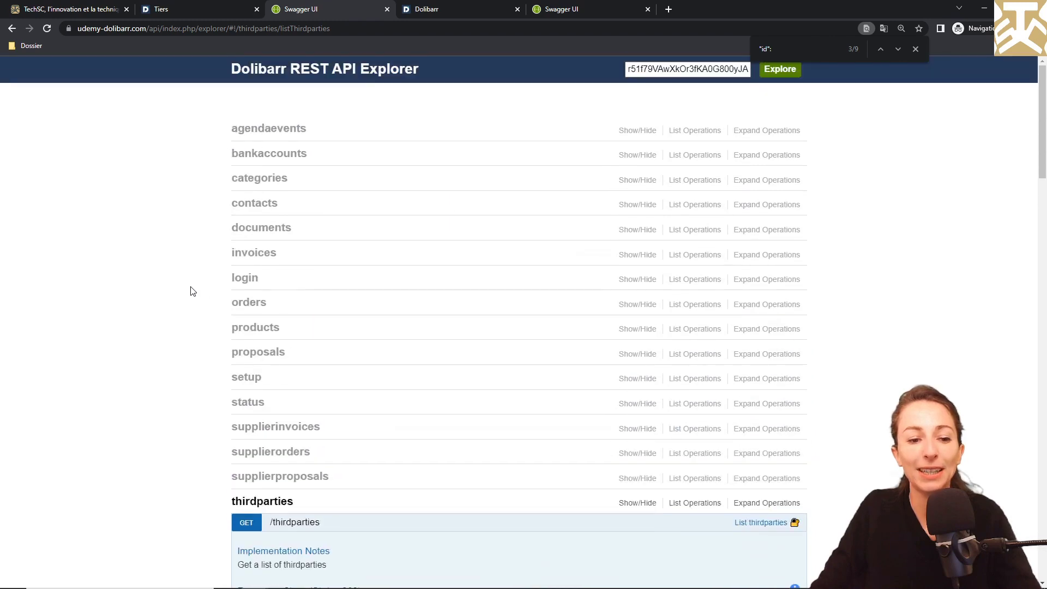
pyautogui.click(276, 180)
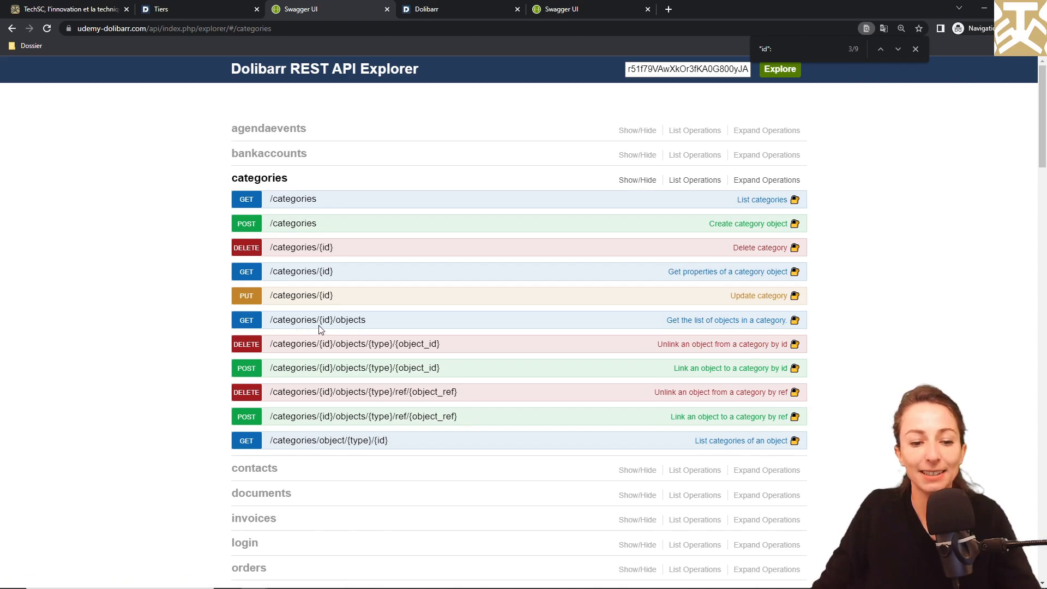
pyautogui.click(247, 325)
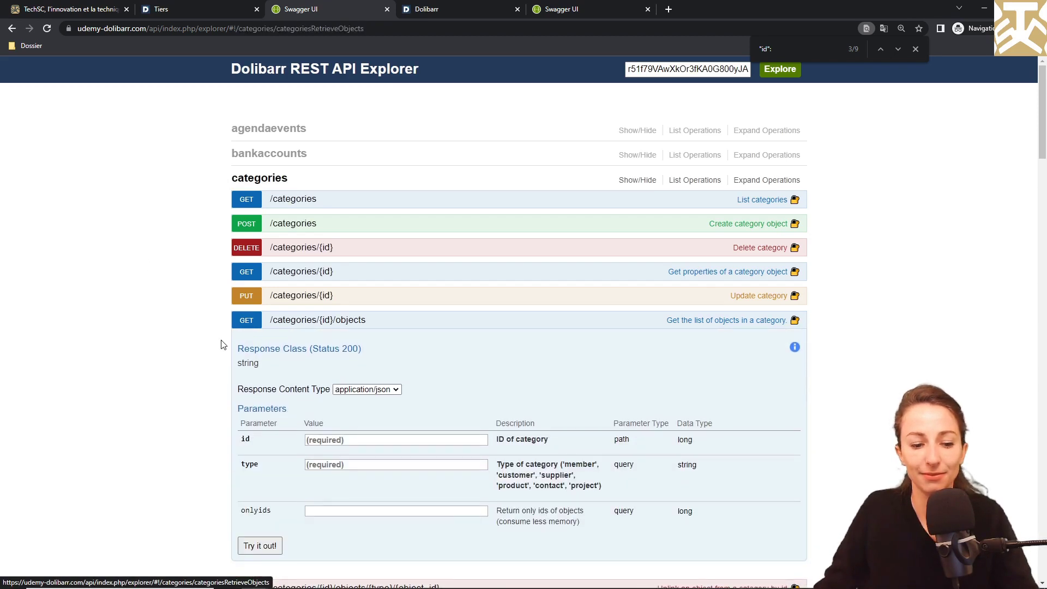
pyautogui.scroll(-2, 222, 344)
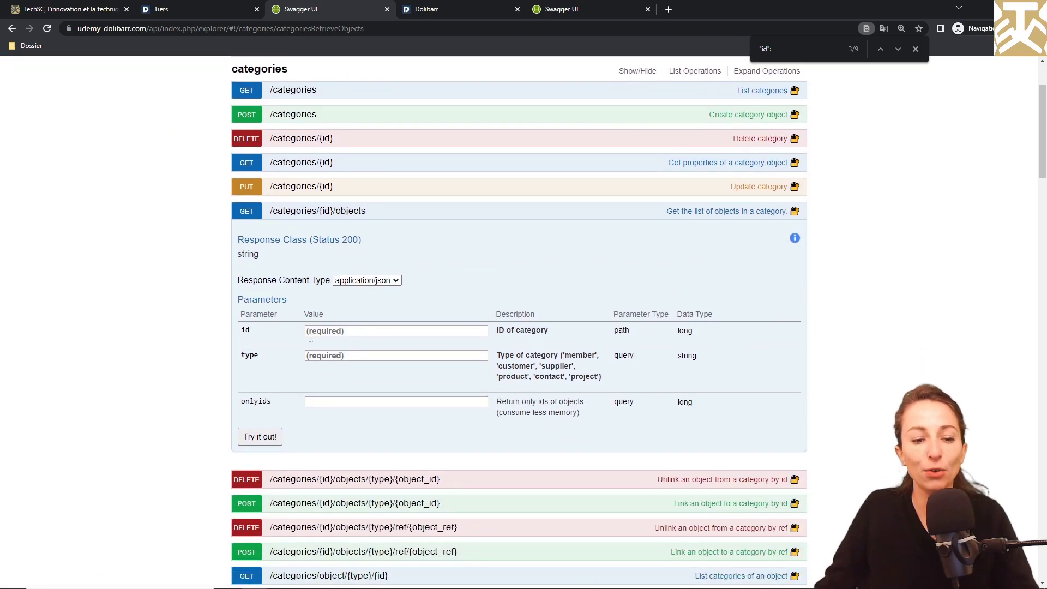
pyautogui.click(307, 334)
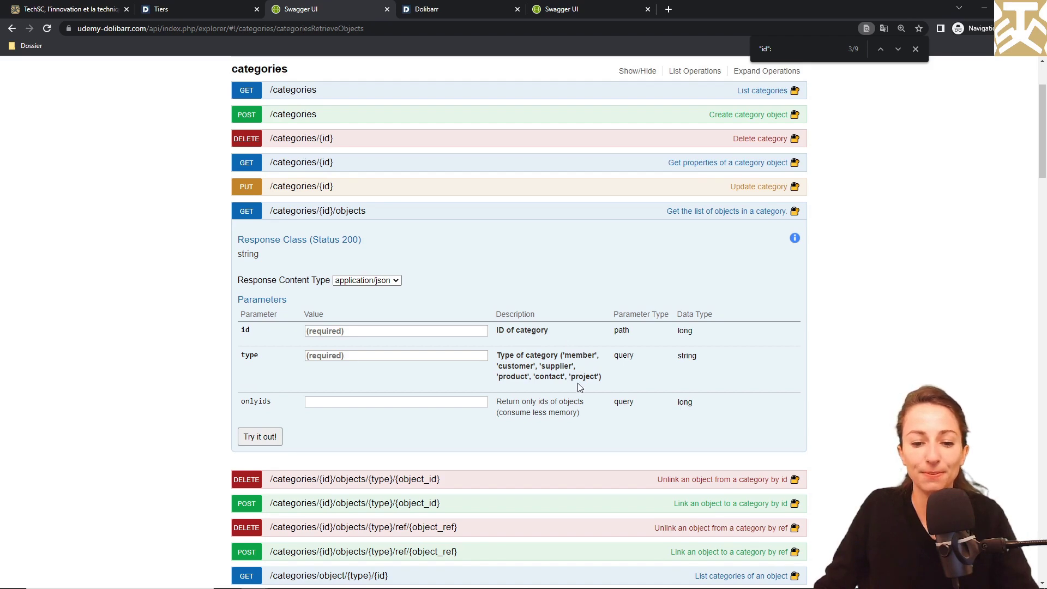
pyautogui.click(267, 69)
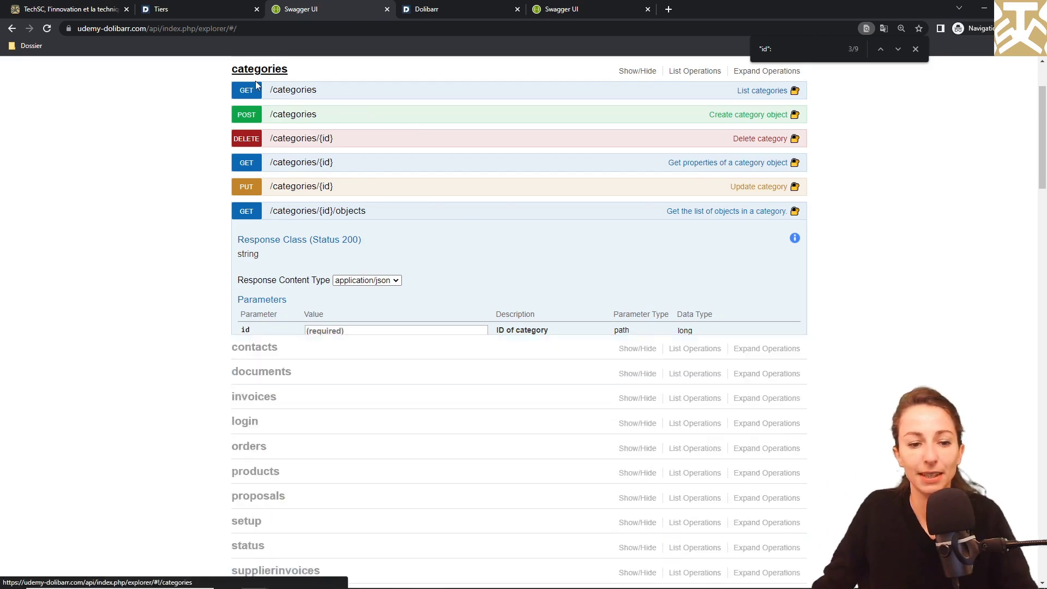
# Step: Examine the sqlfilters syntax example of the third-party list request, including its or, and and like operators
pyautogui.scroll(-5, 180, 316)
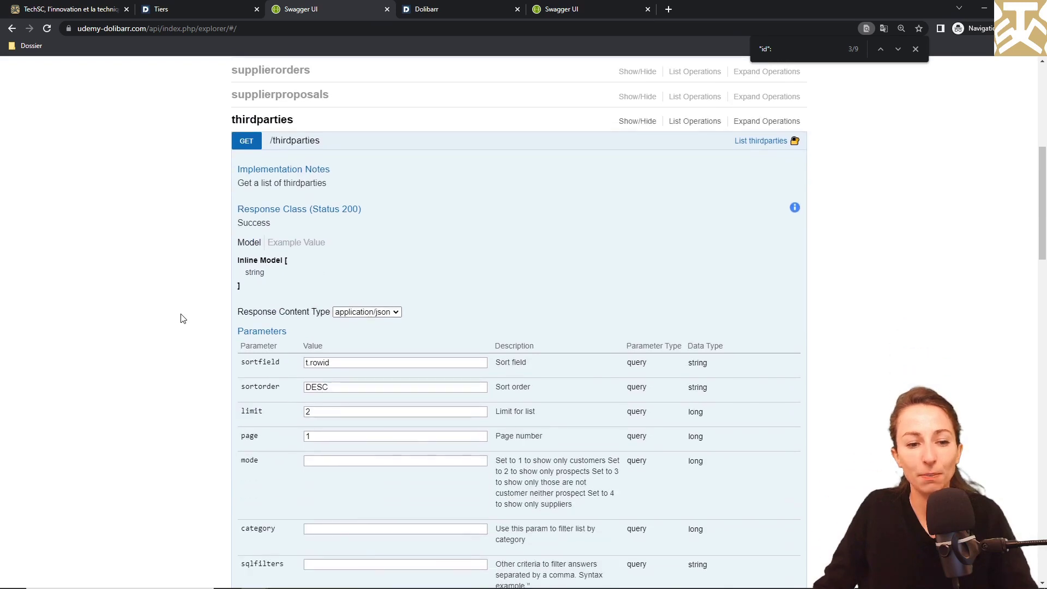
pyautogui.scroll(-4, 182, 318)
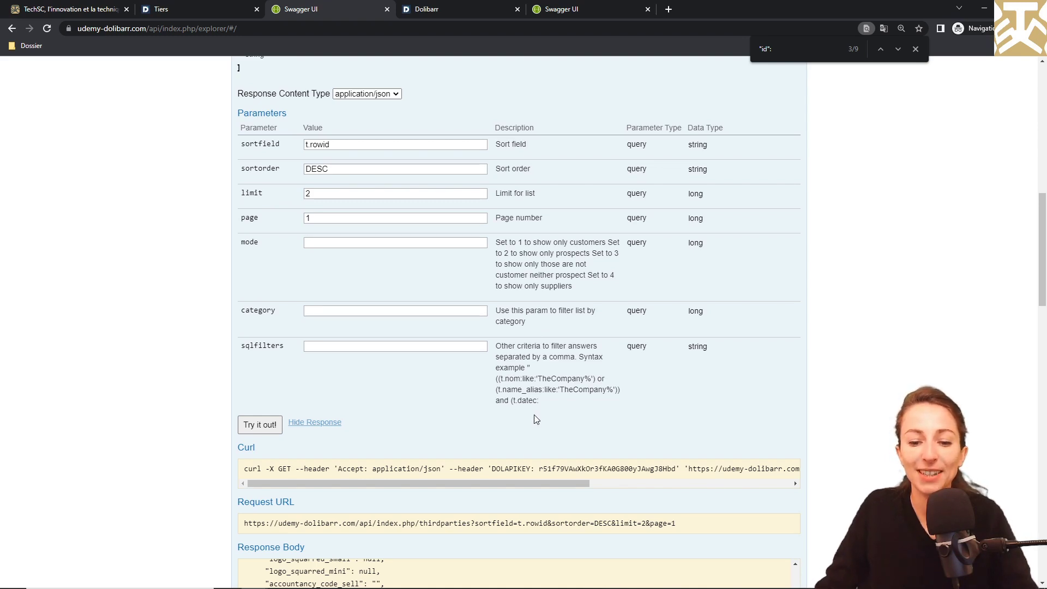
pyautogui.doubleClick(600, 379)
pyautogui.doubleClick(501, 401)
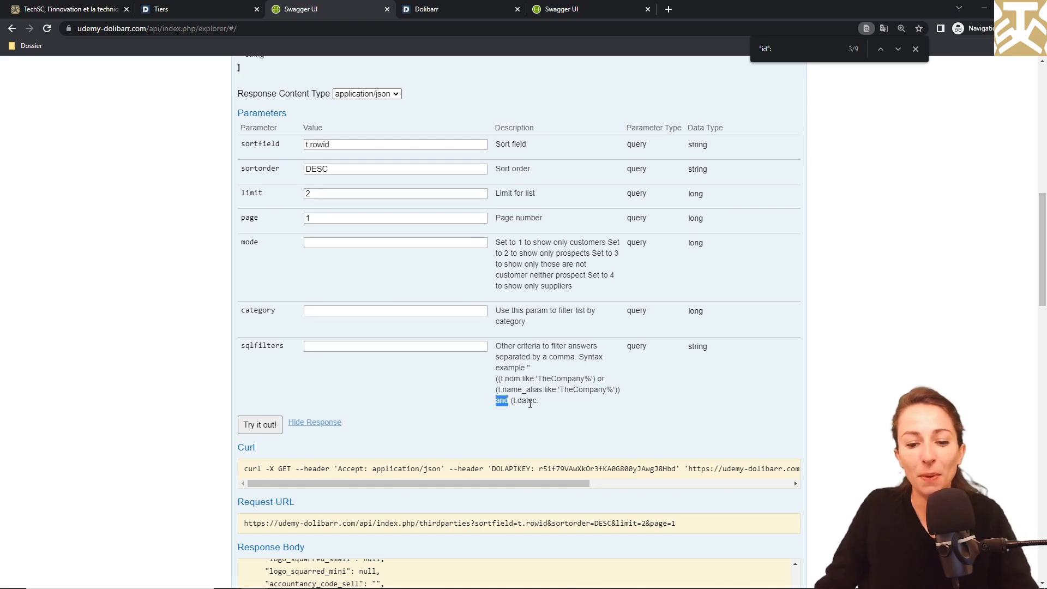
pyautogui.moveTo(522, 379); pyautogui.dragTo(534, 382)
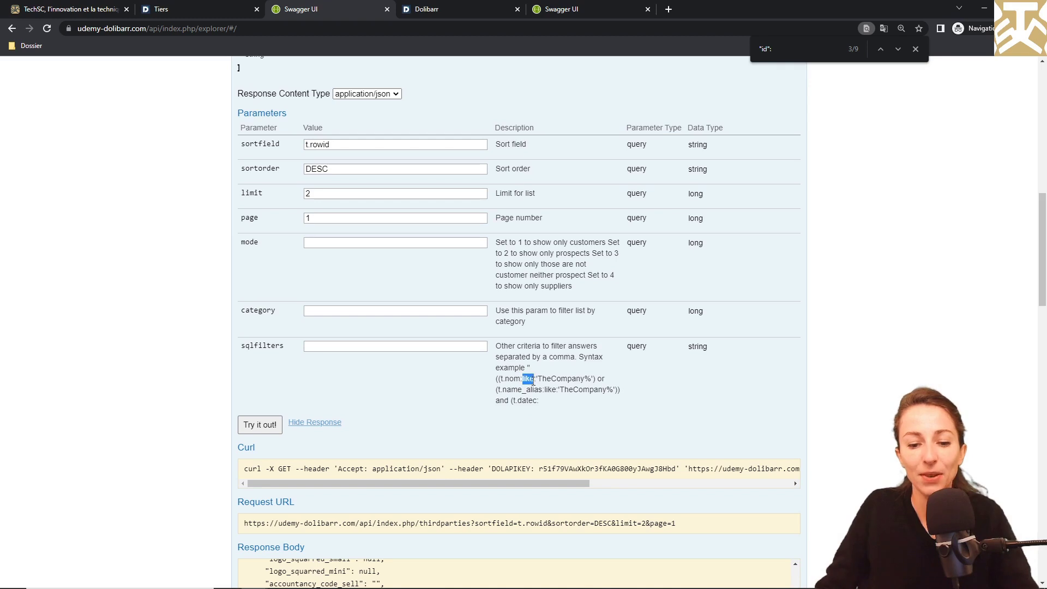
pyautogui.click(547, 411)
# Step: Examine the sqlfilters syntax example of the GET /products request, then collapse the products section
pyautogui.scroll(3, 158, 316)
pyautogui.scroll(3, 158, 316)
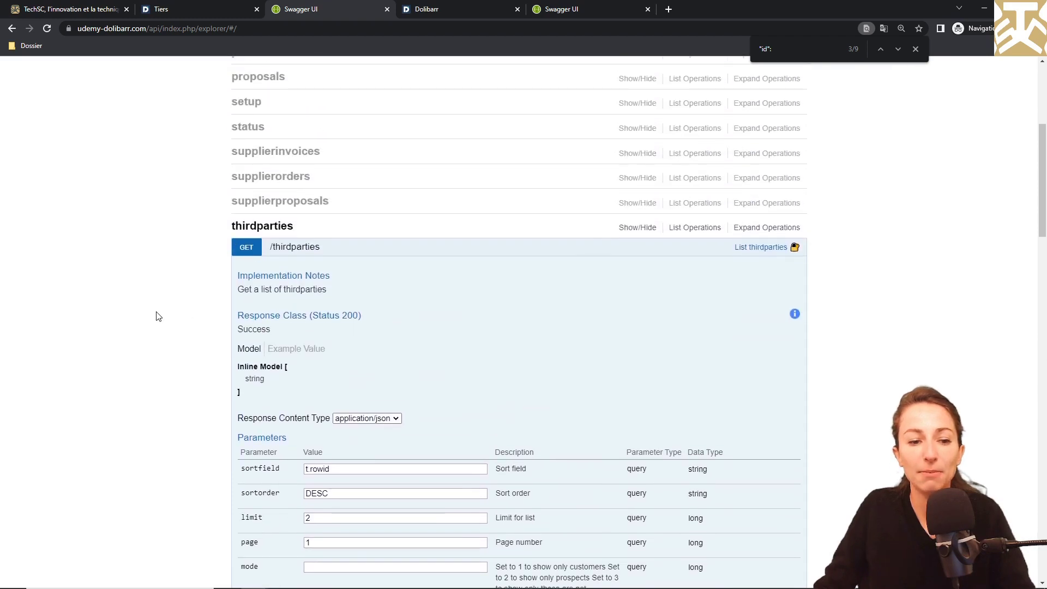
pyautogui.scroll(2, 198, 283)
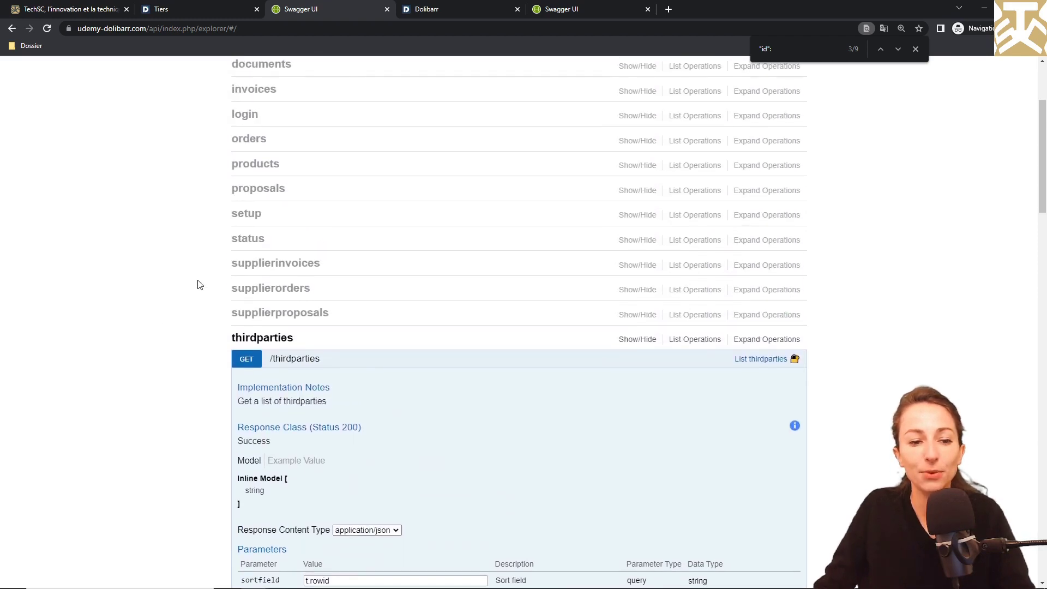
pyautogui.click(252, 162)
pyautogui.click(244, 184)
pyautogui.scroll(-3, 180, 270)
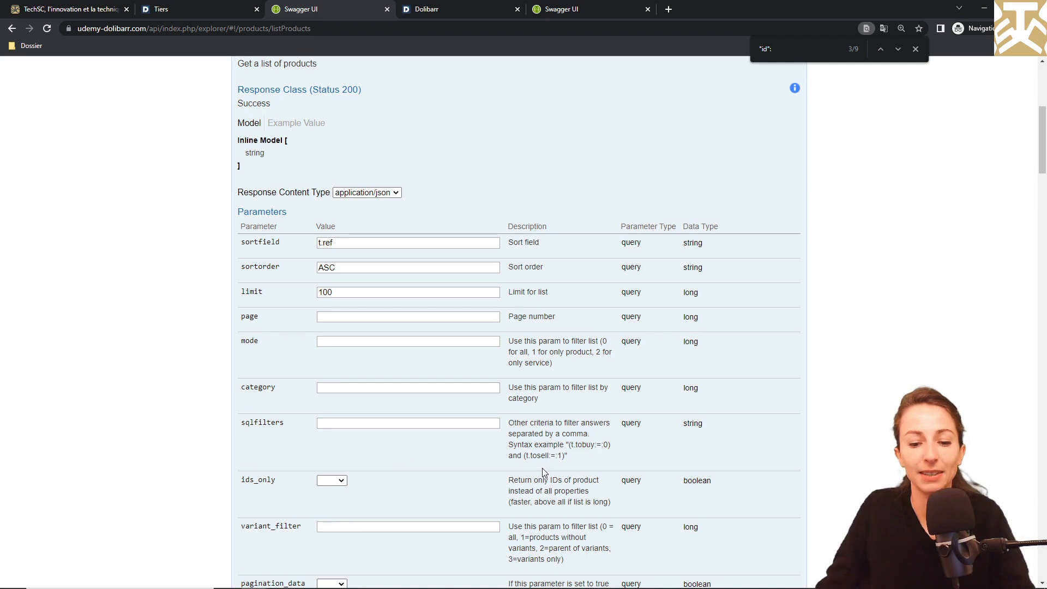
pyautogui.scroll(3, 175, 322)
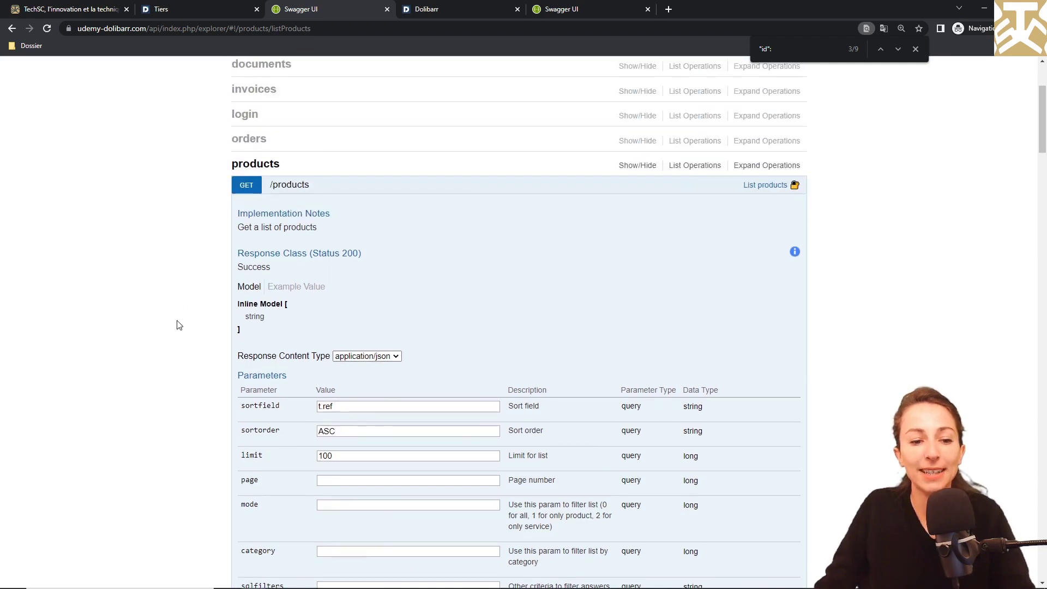
pyautogui.click(239, 169)
# Step: Return to the third-party request's sqlfilters description, then look over the third-party names in Dolibarr's Tiers list
pyautogui.scroll(-3, 164, 218)
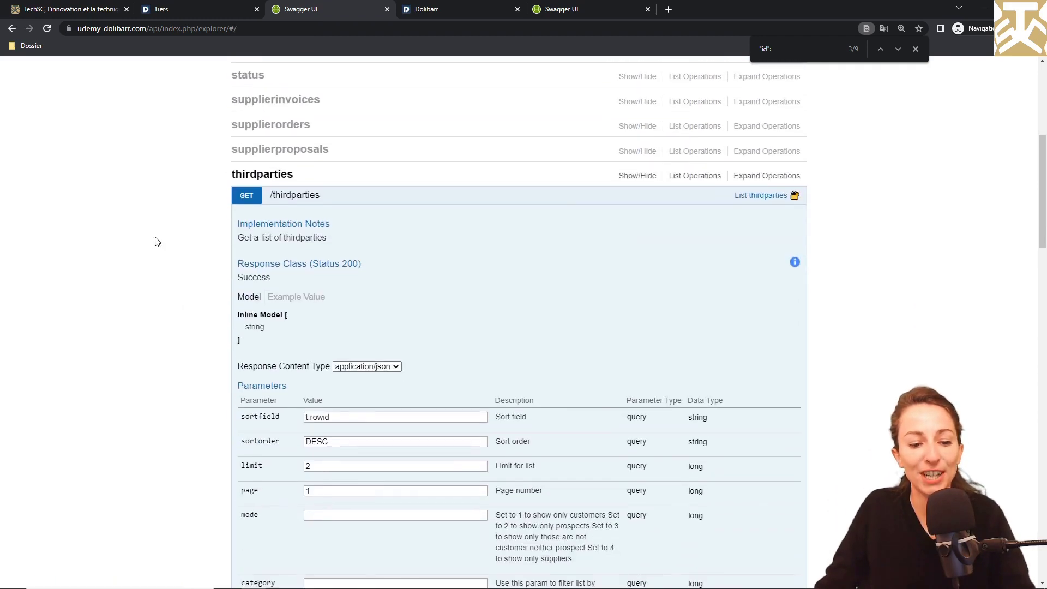
pyautogui.scroll(-3, 157, 241)
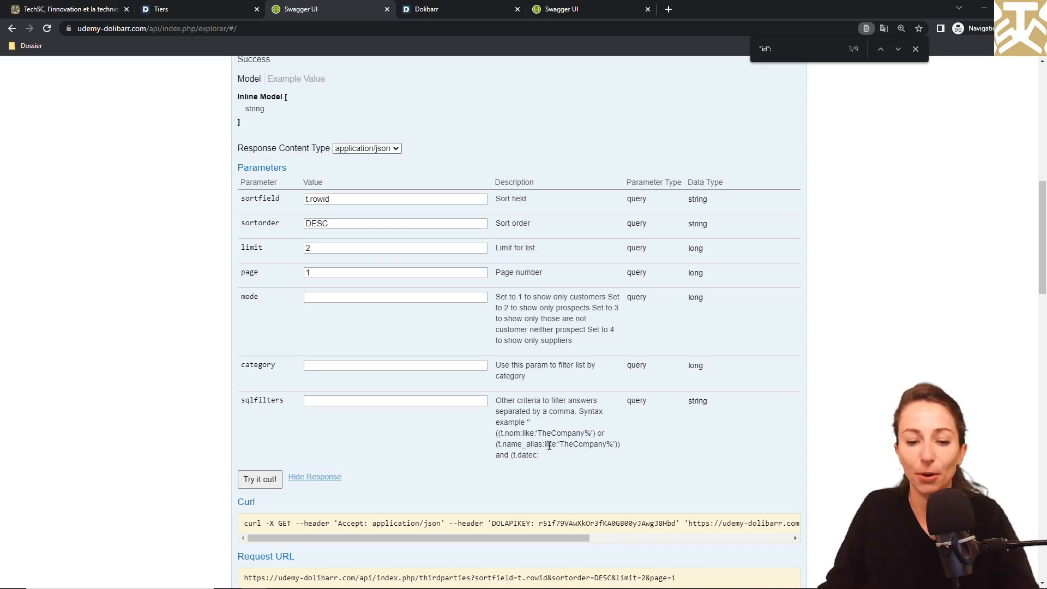
pyautogui.click(194, 7)
pyautogui.moveTo(625, 583); pyautogui.dragTo(24, 575)
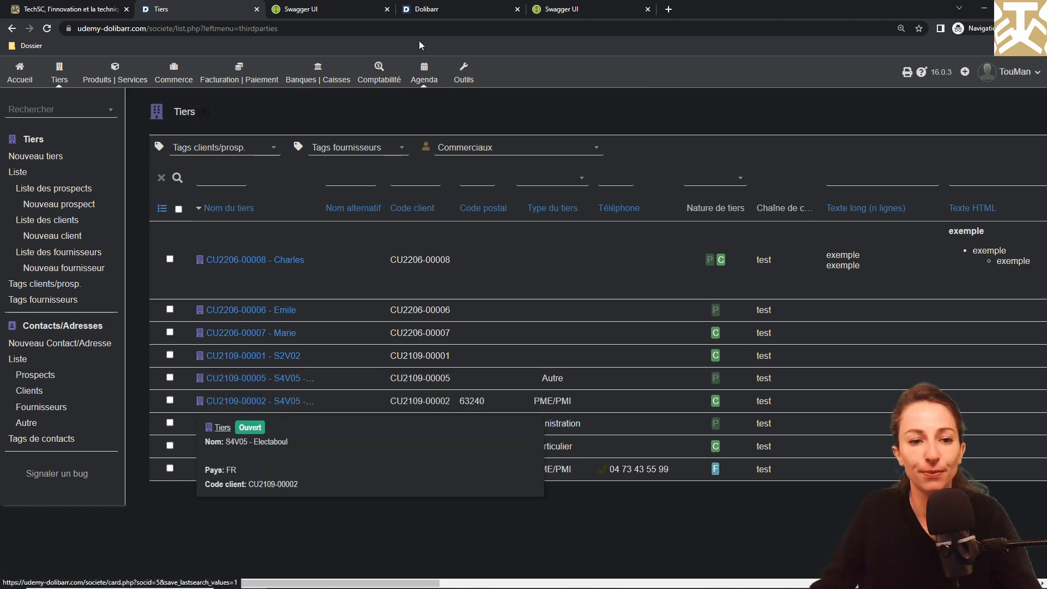
# Step: Back in the API explorer, copy nom:like:'TheCompany%' from the syntax example into sqlfilters and enclose it in parentheses
pyautogui.click(327, 9)
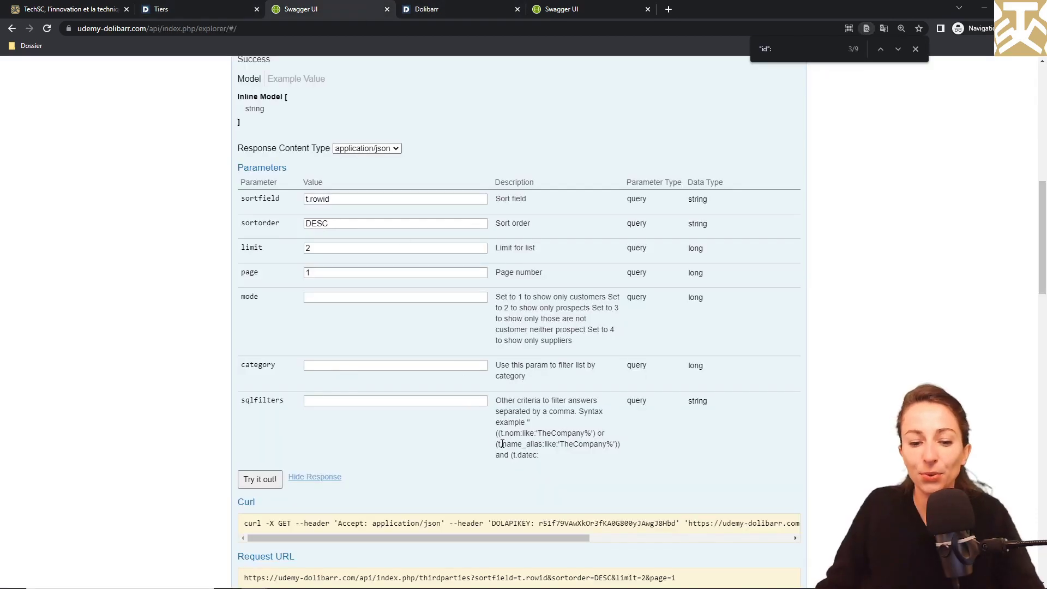
pyautogui.moveTo(506, 433); pyautogui.dragTo(594, 436)
pyautogui.hotkey('ctrl', 'c')
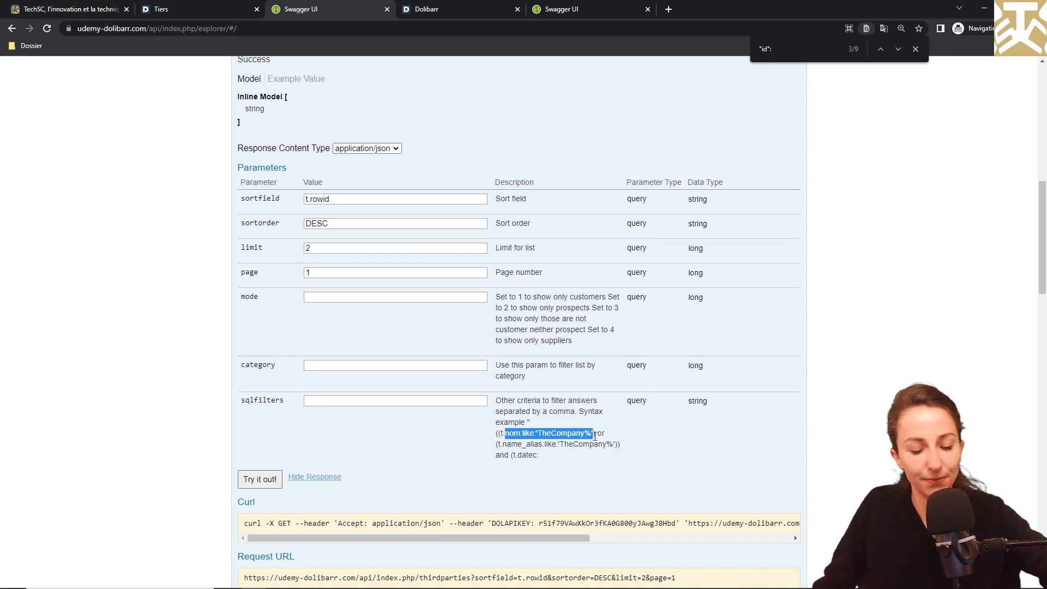
pyautogui.click(452, 400)
pyautogui.hotkey('ctrl', 'v')
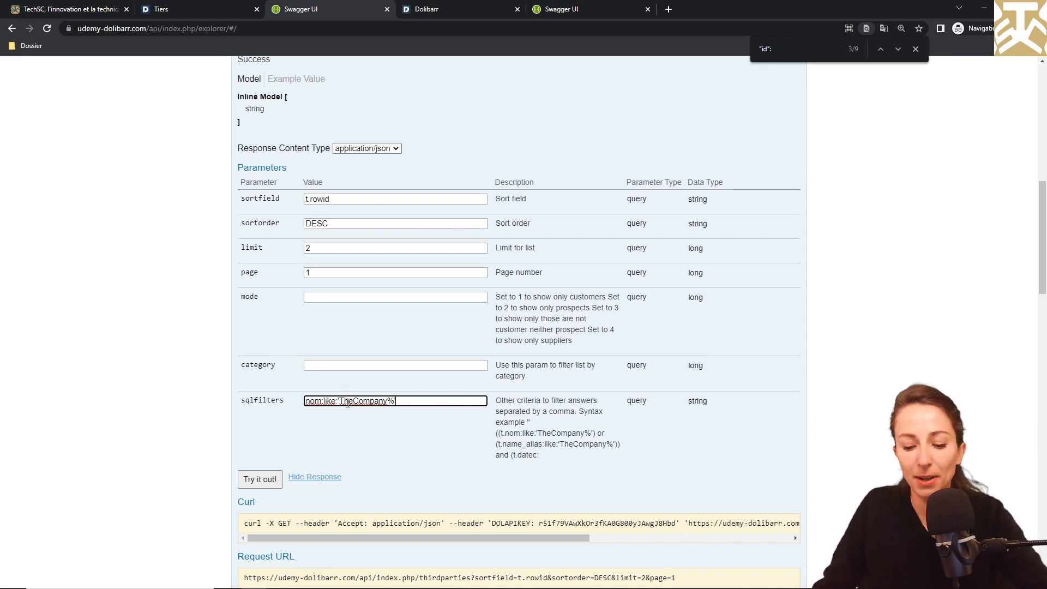
pyautogui.click(306, 401)
pyautogui.write('(')
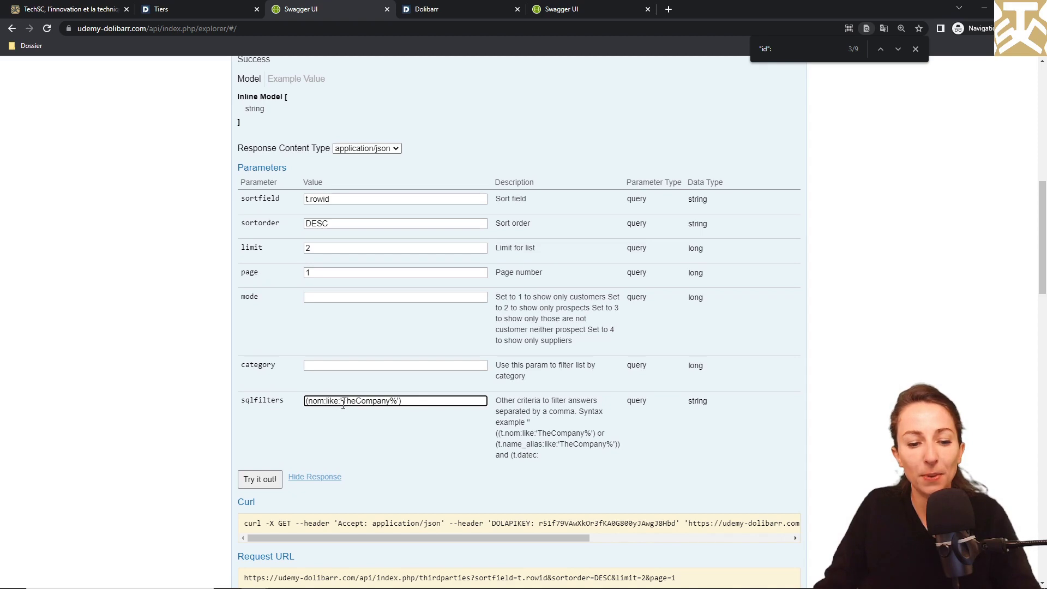
# Step: Change the sqlfilters condition to (nom:like:'S4V05%'), rerun the third-party list request and bring up the response body
pyautogui.moveTo(343, 403); pyautogui.dragTo(393, 408)
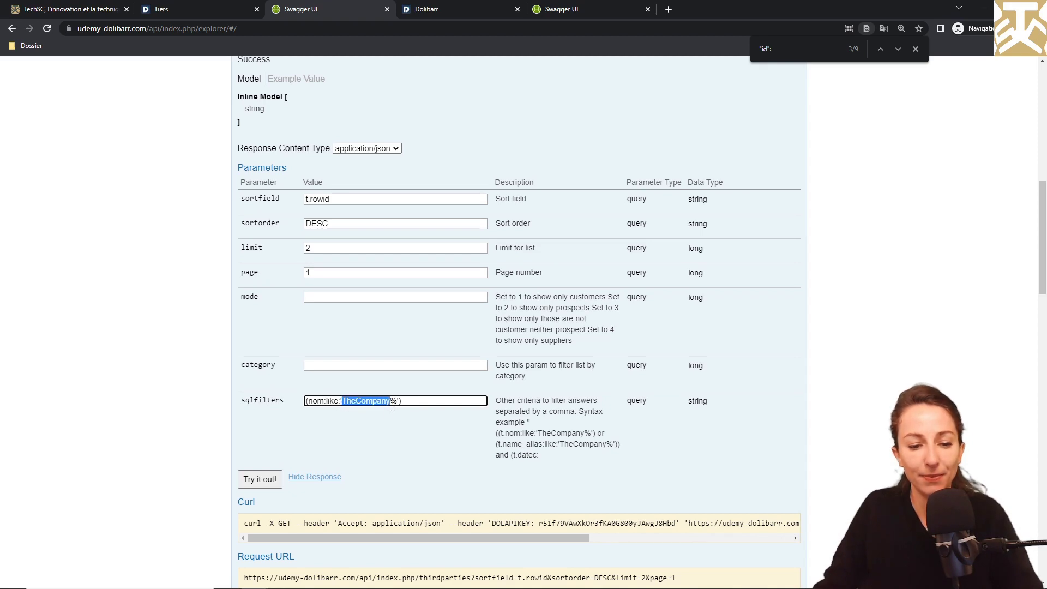
pyautogui.write('S4V')
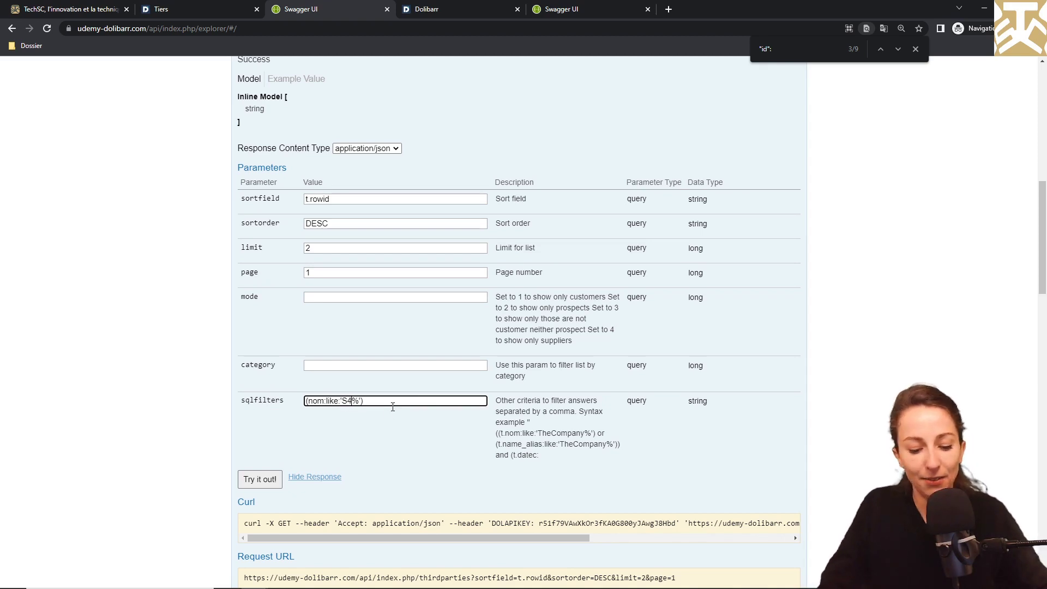
pyautogui.write('05')
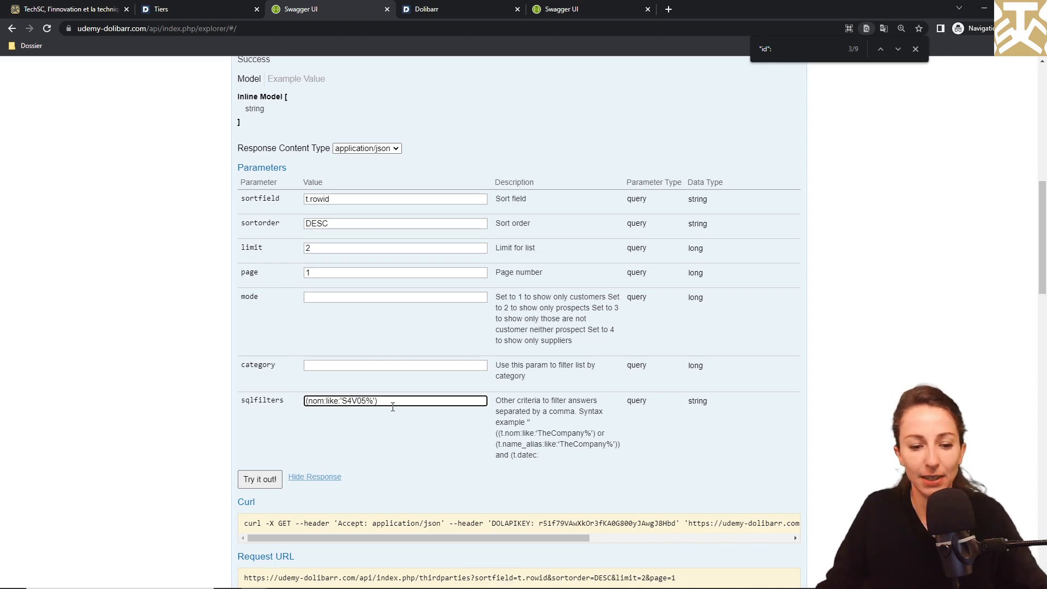
pyautogui.click(261, 479)
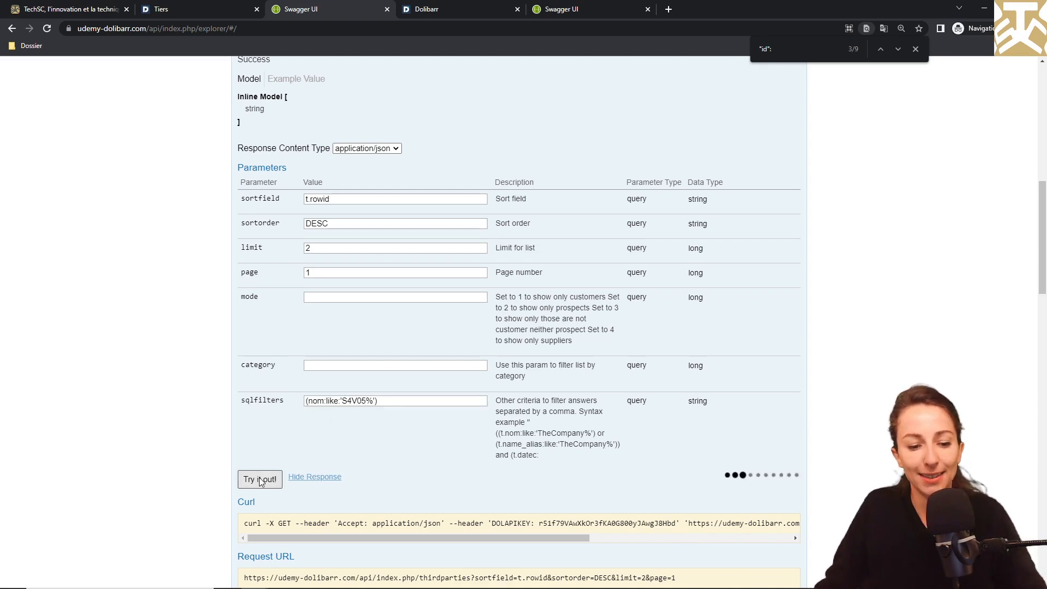
pyautogui.scroll(-6, 204, 468)
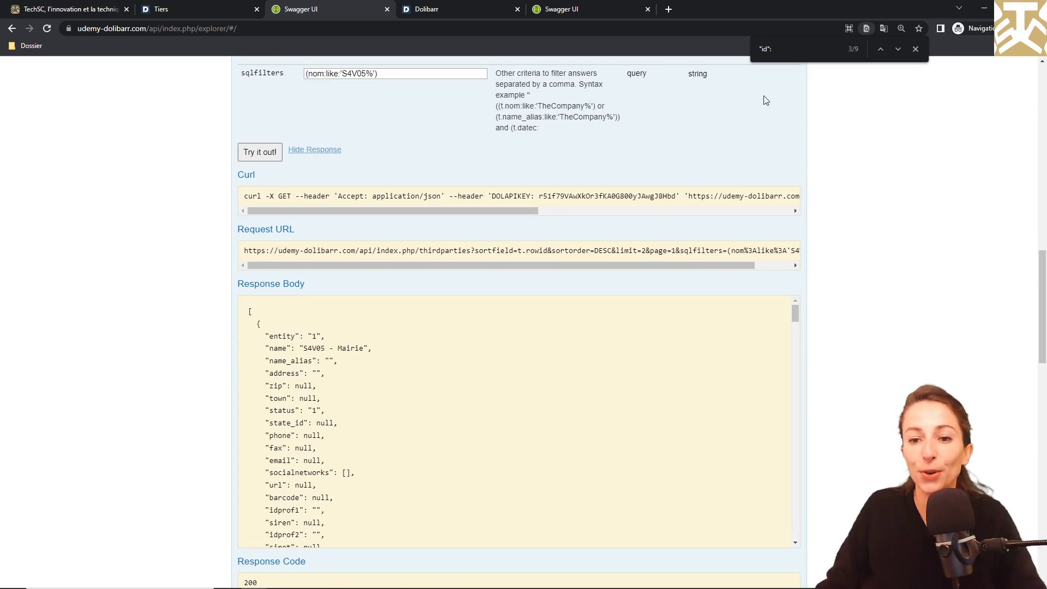
# Step: Search the page for "name": and go through the matches to check the returned third-party names
pyautogui.moveTo(775, 49); pyautogui.dragTo(747, 59)
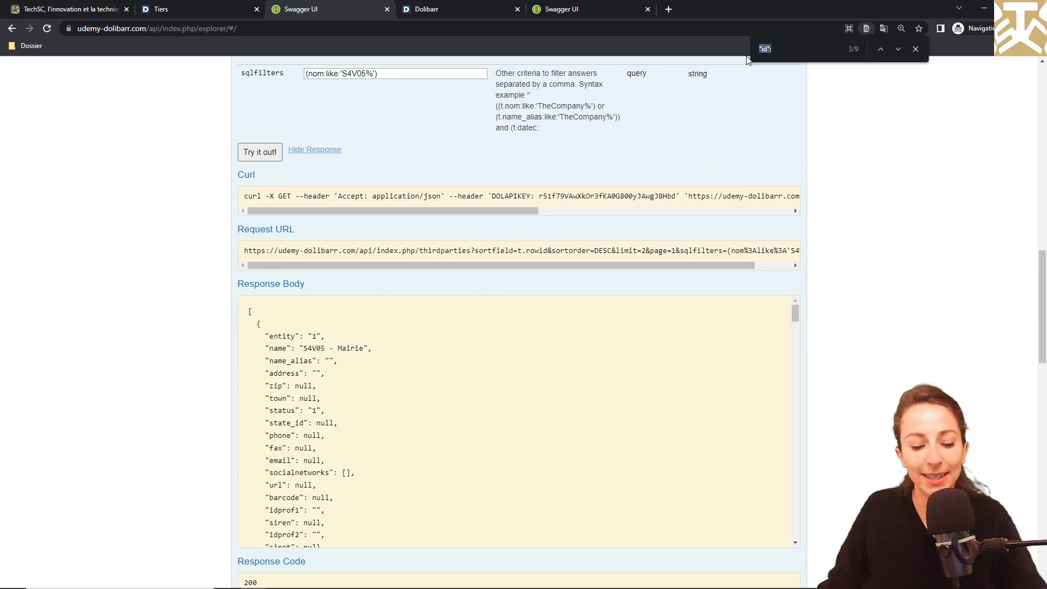
pyautogui.write('"name"')
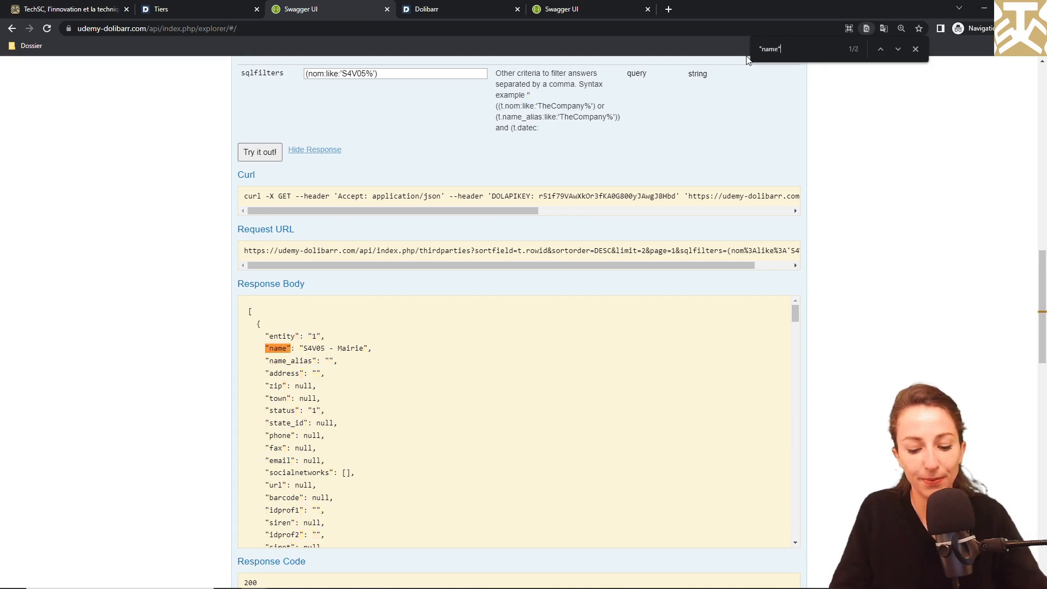
pyautogui.write(':')
pyautogui.press('Return')
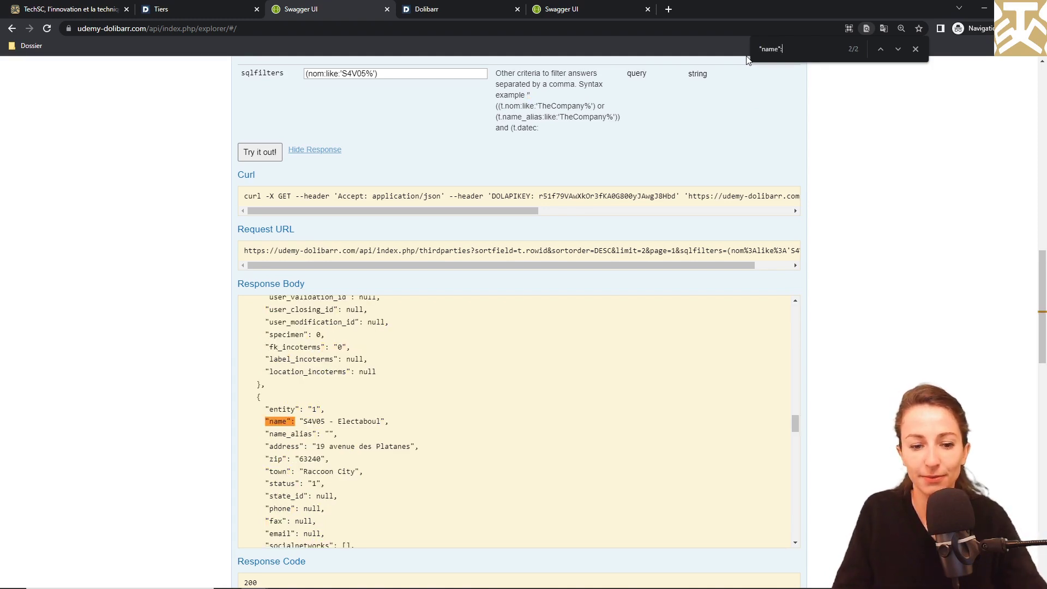
# Step: Cycle through the "name": matches again to compare the third-party names returned on this page of results
pyautogui.press('Return')
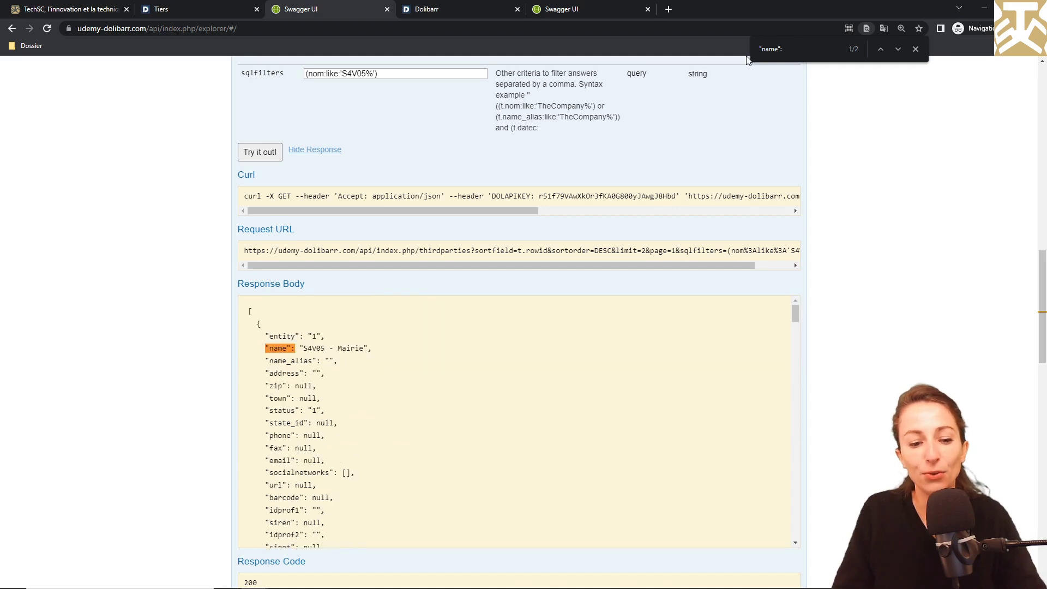
pyautogui.press('Return')
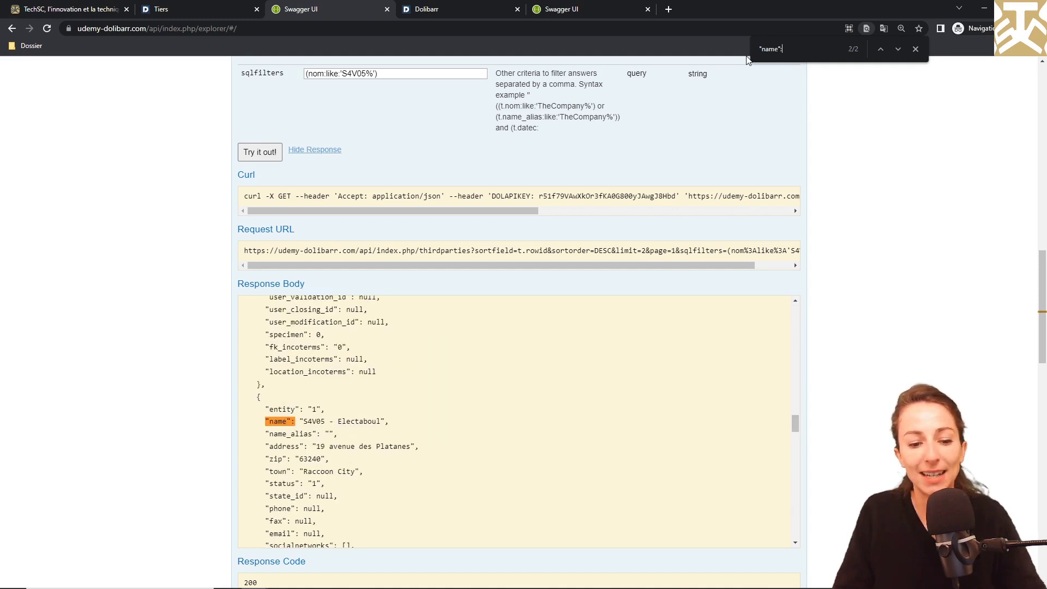
pyautogui.press('Return')
pyautogui.press('Return')
pyautogui.press('Return')
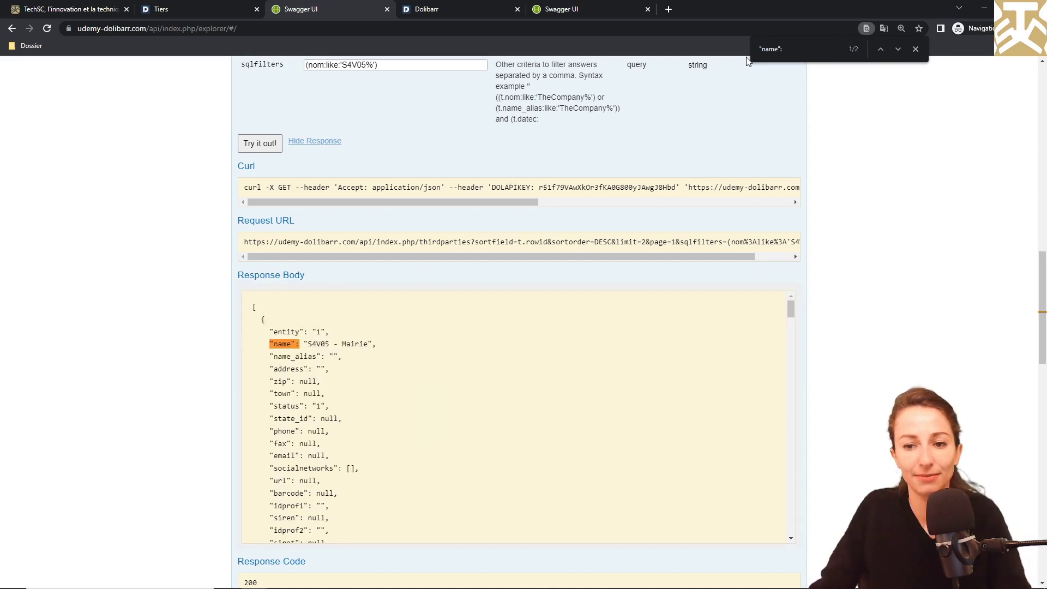
# Step: Set the third-party request's limit to 100 and page to 0, then rerun it with the same sqlfilters condition
pyautogui.scroll(5, 656, 131)
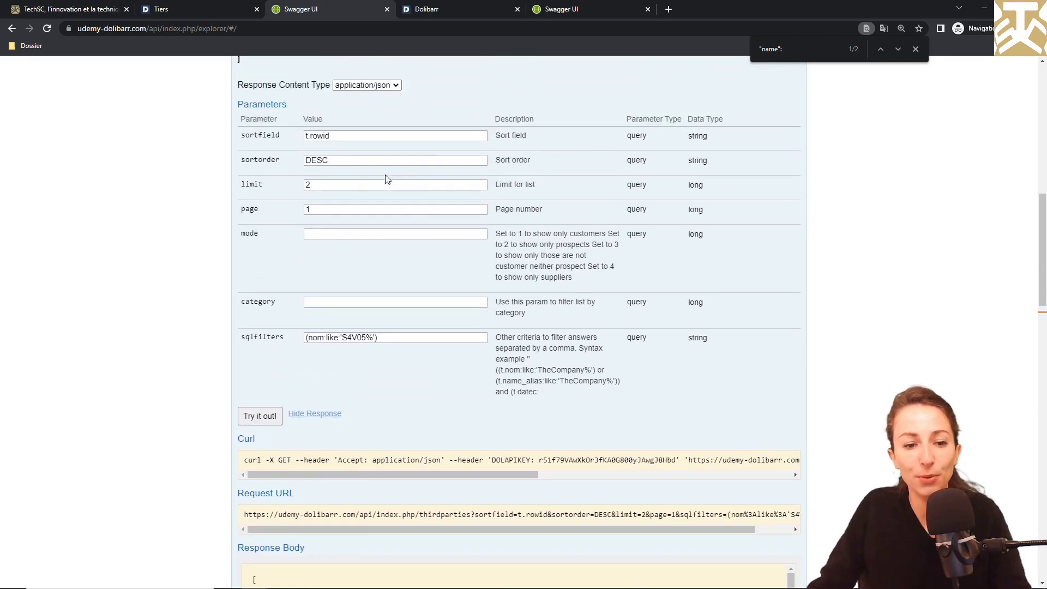
pyautogui.doubleClick(346, 184)
pyautogui.write('100')
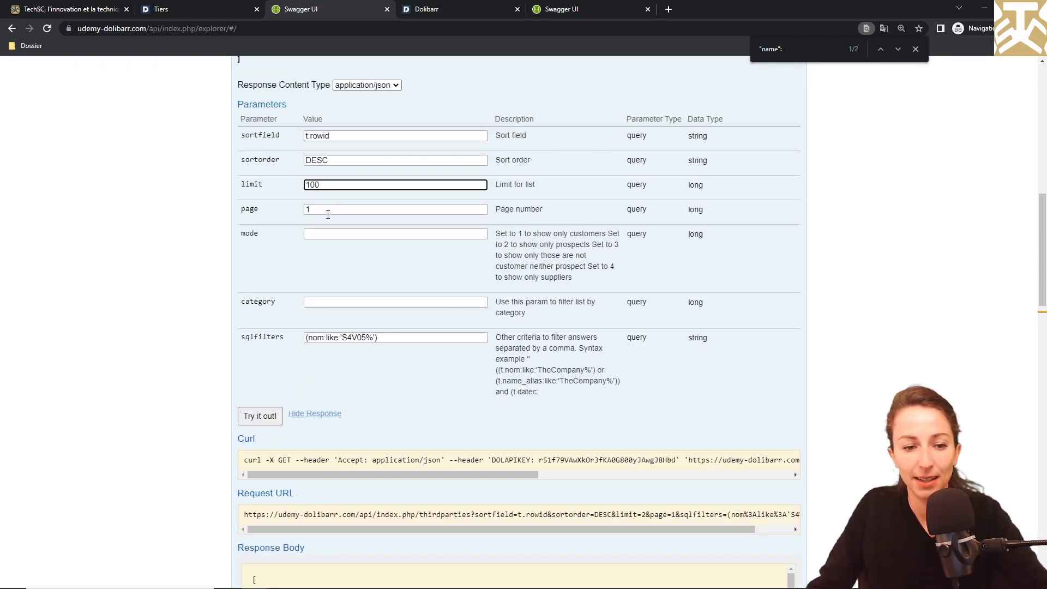
pyautogui.press('Tab')
pyautogui.write('0')
pyautogui.click(260, 416)
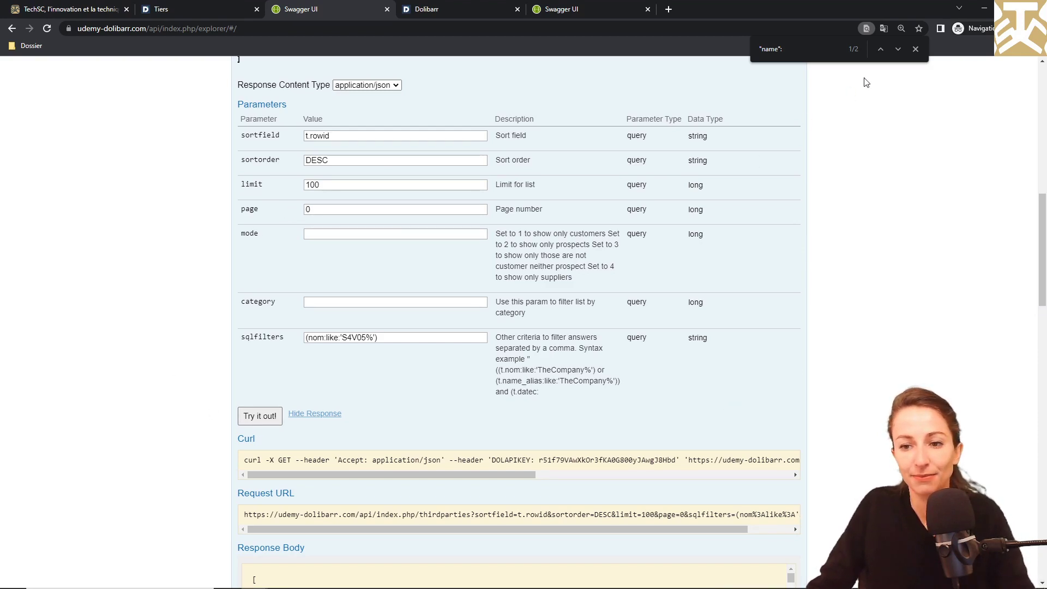
# Step: Go through all "name": matches in the new response body to check which third parties the S4V05 filter returns
pyautogui.click(898, 49)
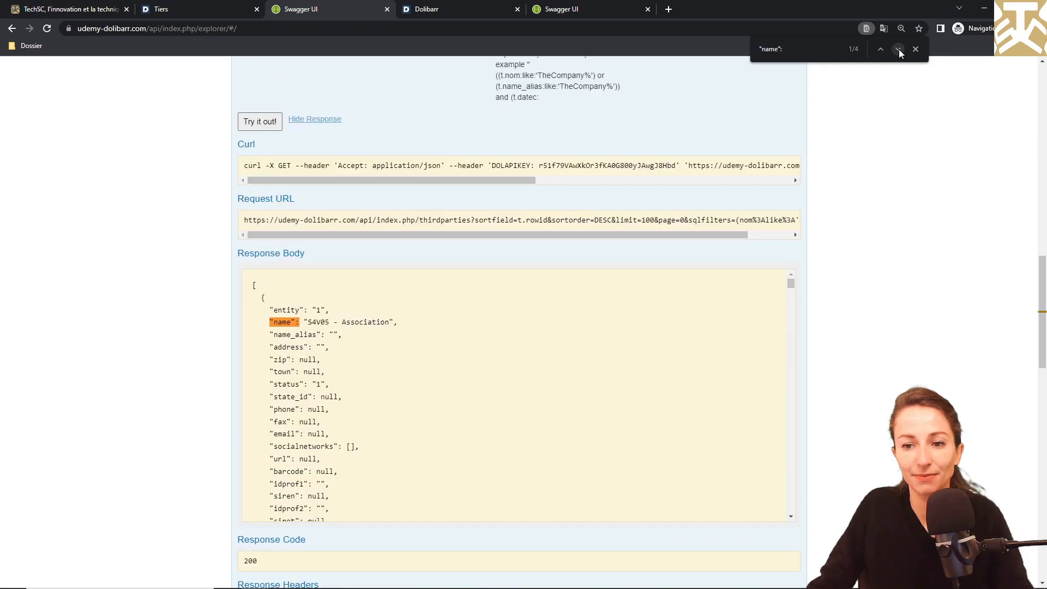
pyautogui.click(899, 49)
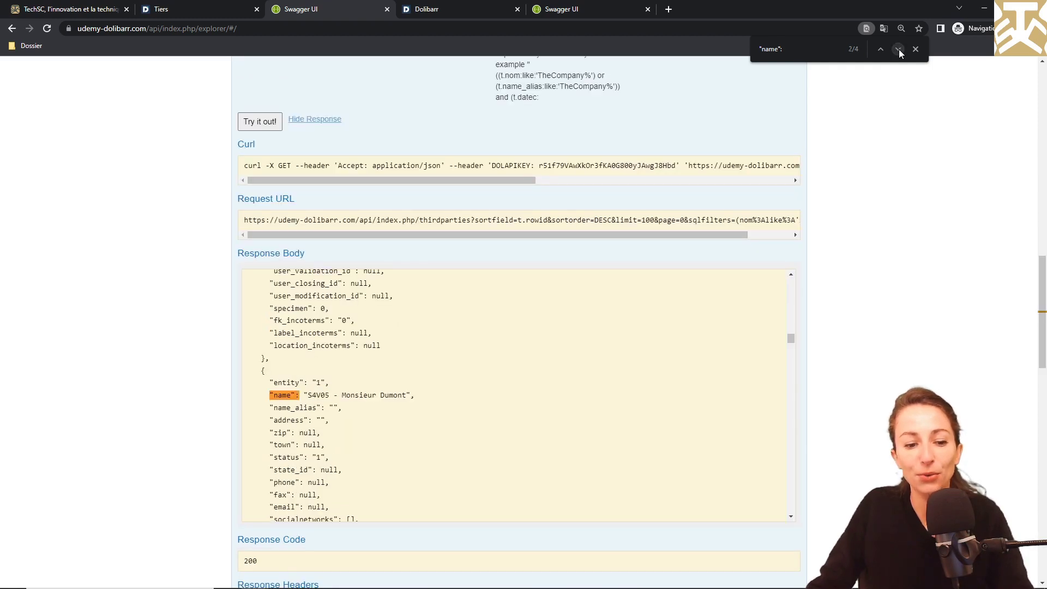
pyautogui.click(898, 49)
pyautogui.click(899, 49)
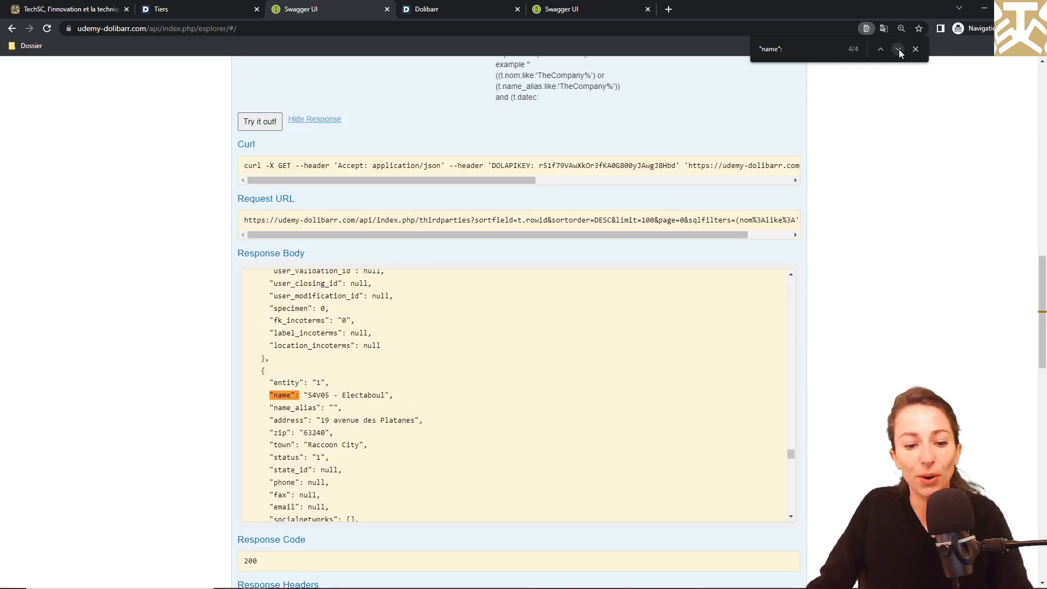
pyautogui.click(898, 49)
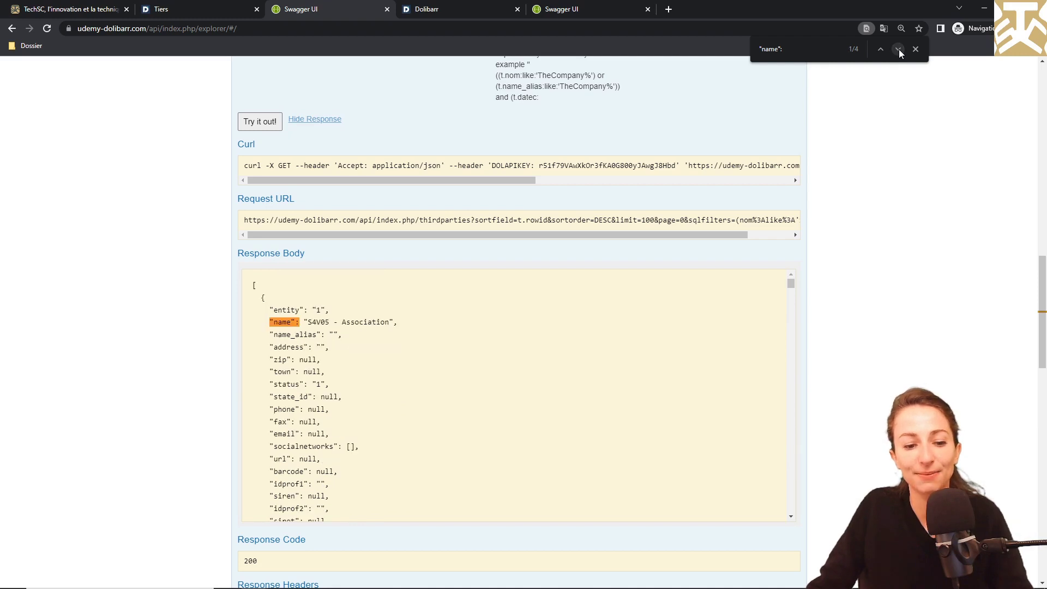
# Step: Change the sqlfilters condition to (nom:like:'%ari%'), rerun the third-party list request and view the response body
pyautogui.scroll(3, 855, 206)
pyautogui.scroll(2, 855, 206)
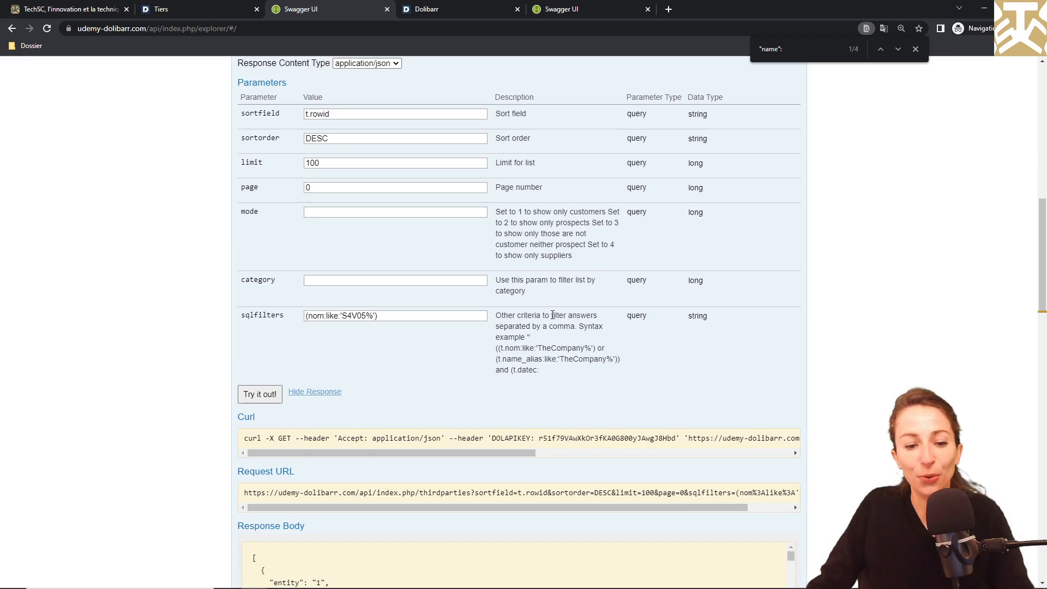
pyautogui.click(344, 316)
pyautogui.moveTo(343, 316); pyautogui.dragTo(366, 318)
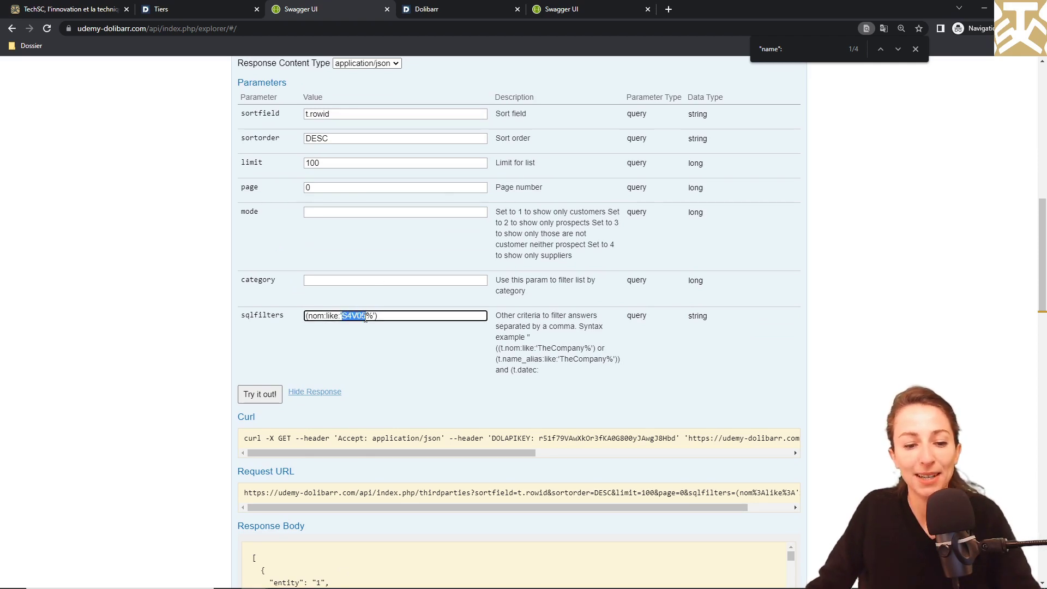
pyautogui.write('%ari')
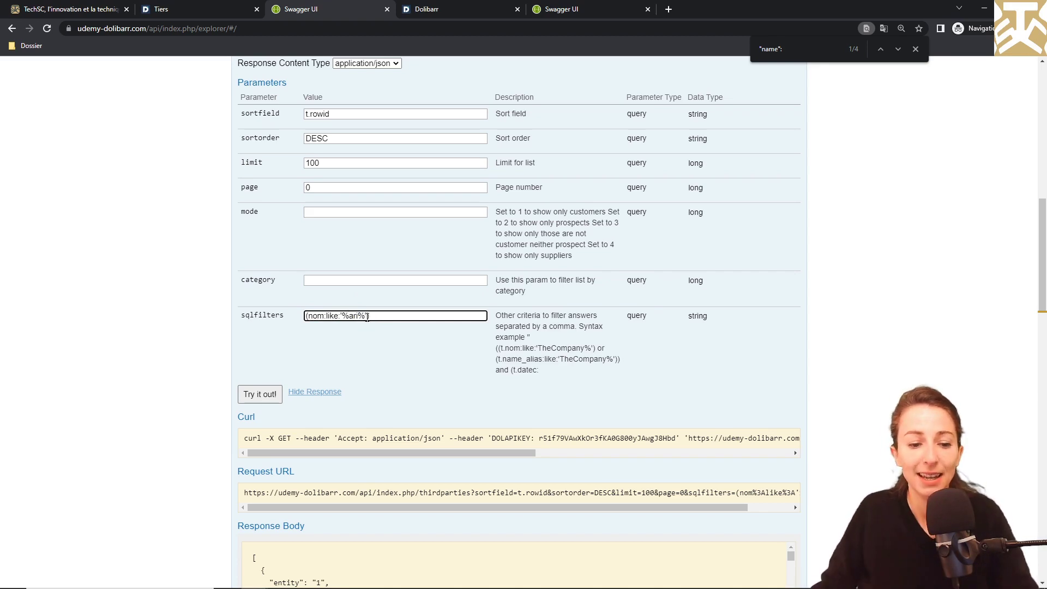
pyautogui.click(260, 394)
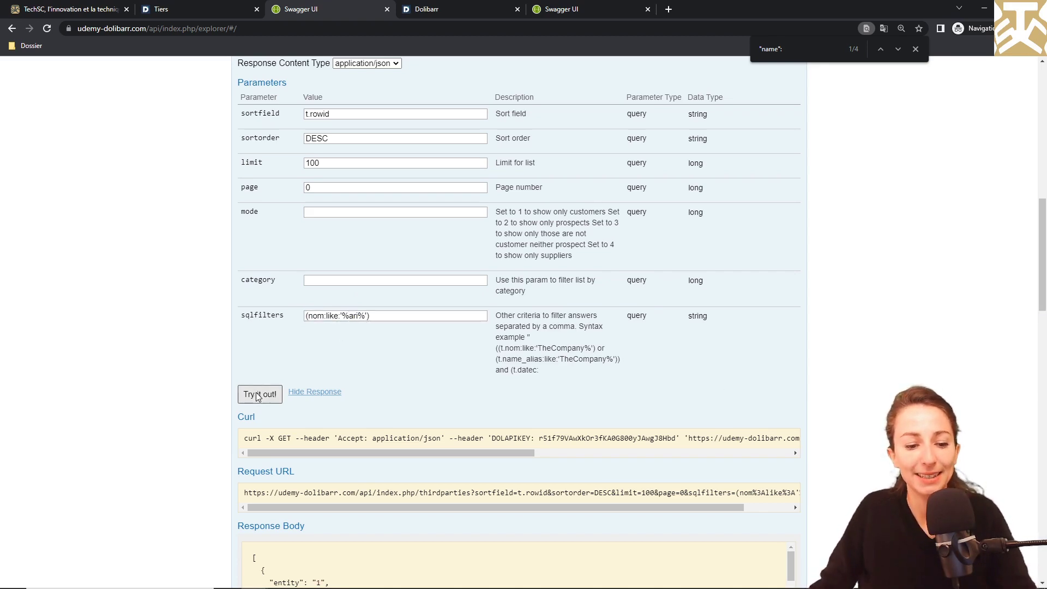
pyautogui.scroll(-5, 203, 376)
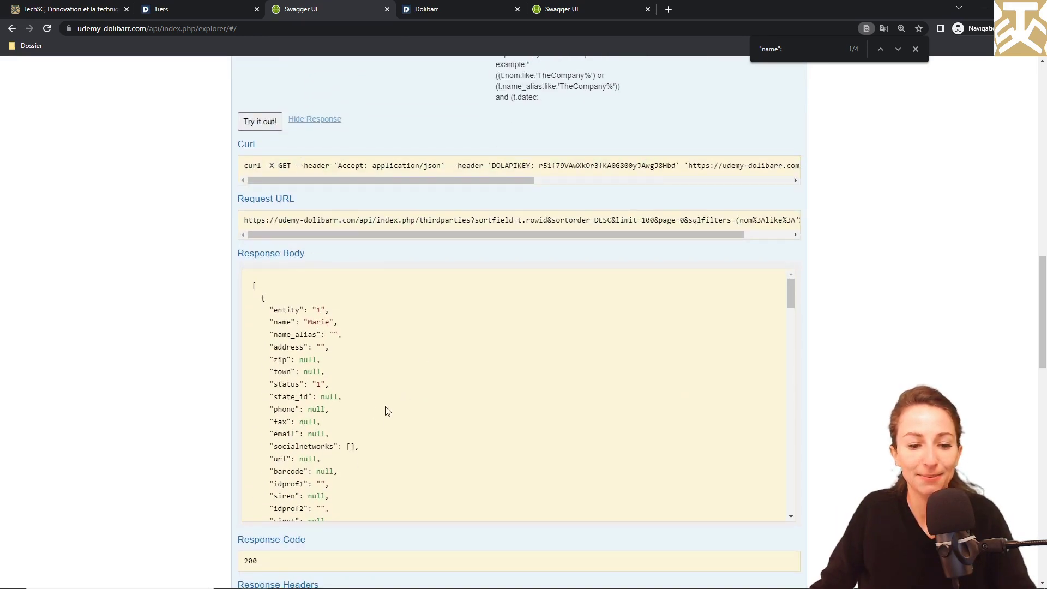
# Step: Replace the sqlfilters condition with (code_client:like:'CU%') and append the or operator after it
pyautogui.scroll(3, 151, 307)
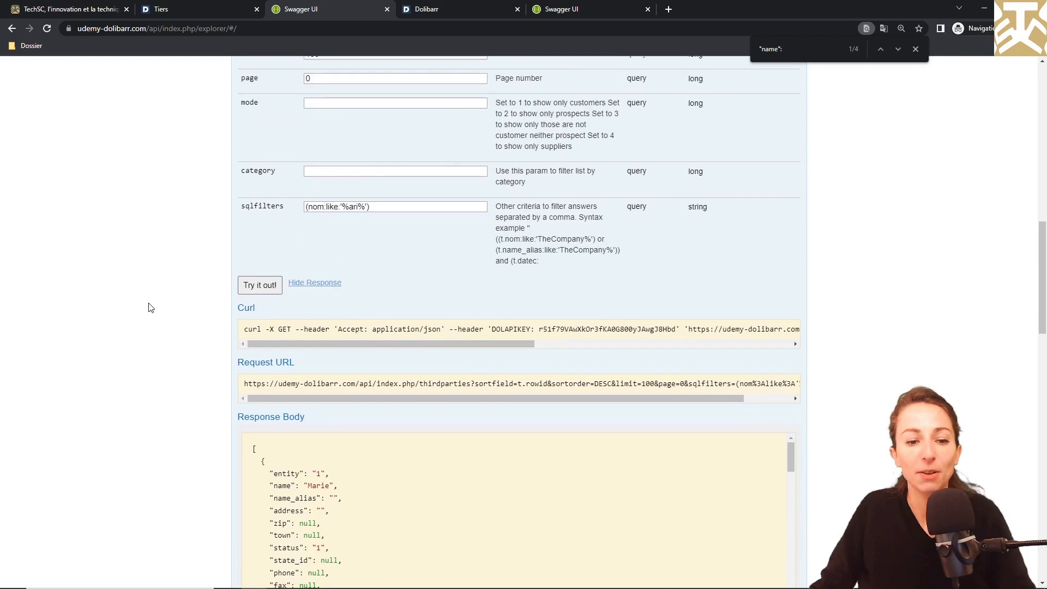
pyautogui.scroll(2, 151, 307)
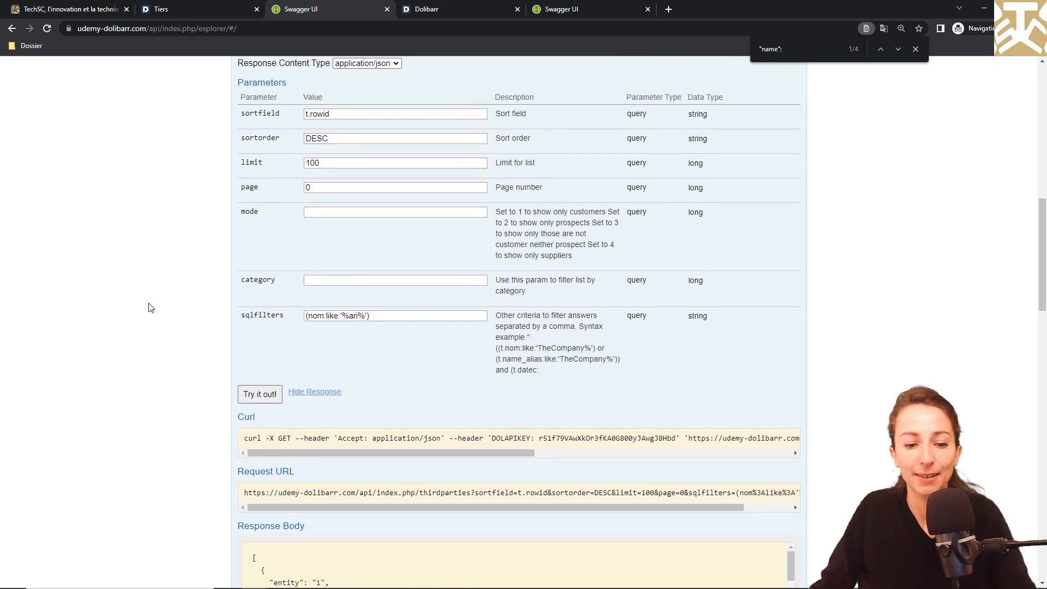
pyautogui.moveTo(306, 316); pyautogui.dragTo(328, 316)
pyautogui.write('(code:')
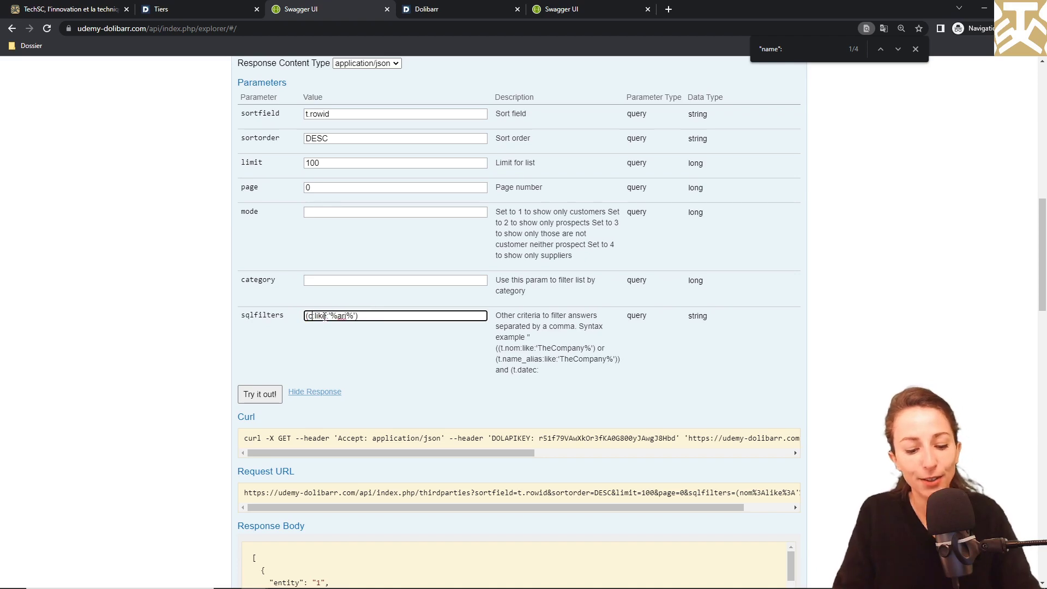
pyautogui.write('_c')
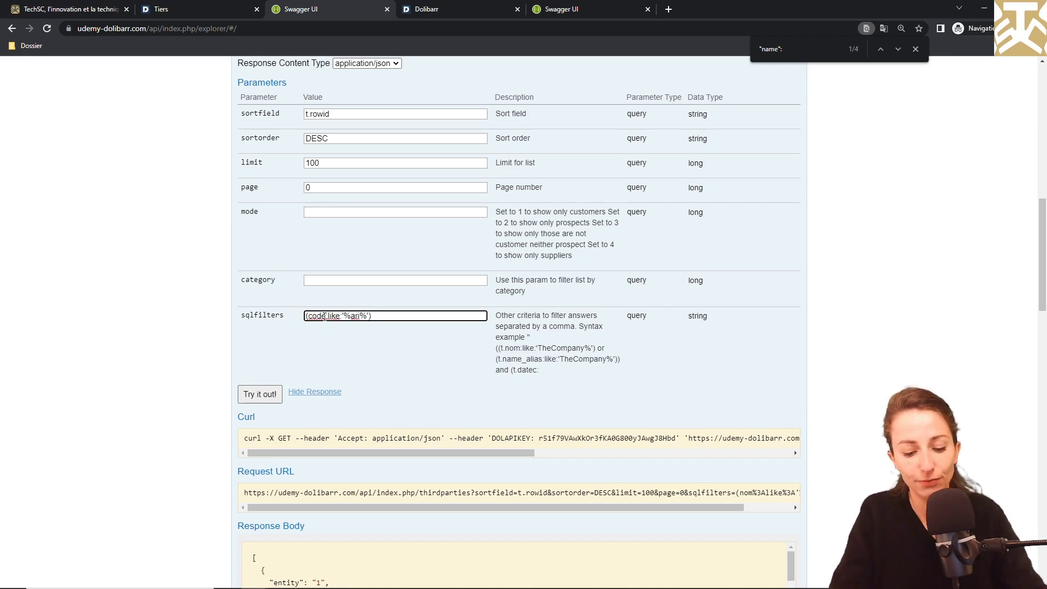
pyautogui.write('lient')
pyautogui.moveTo(366, 316); pyautogui.dragTo(389, 315)
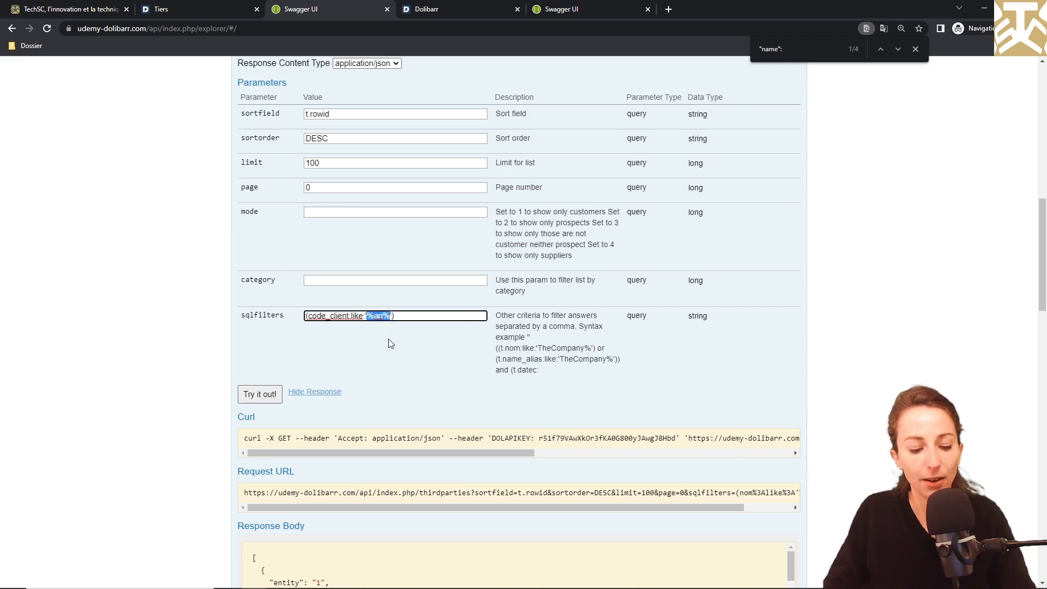
pyautogui.write('CU')
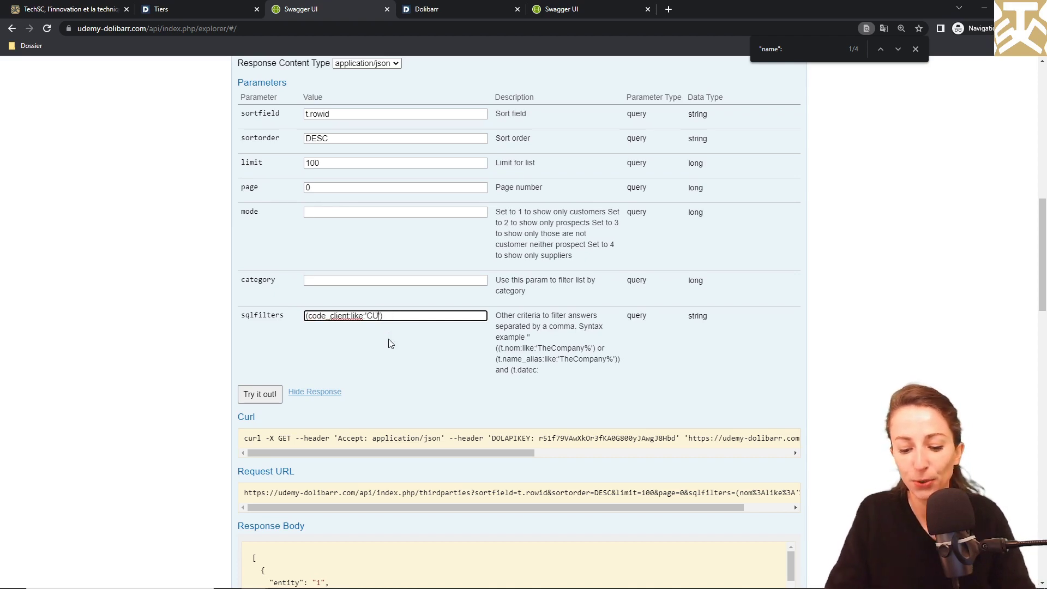
pyautogui.write("%')")
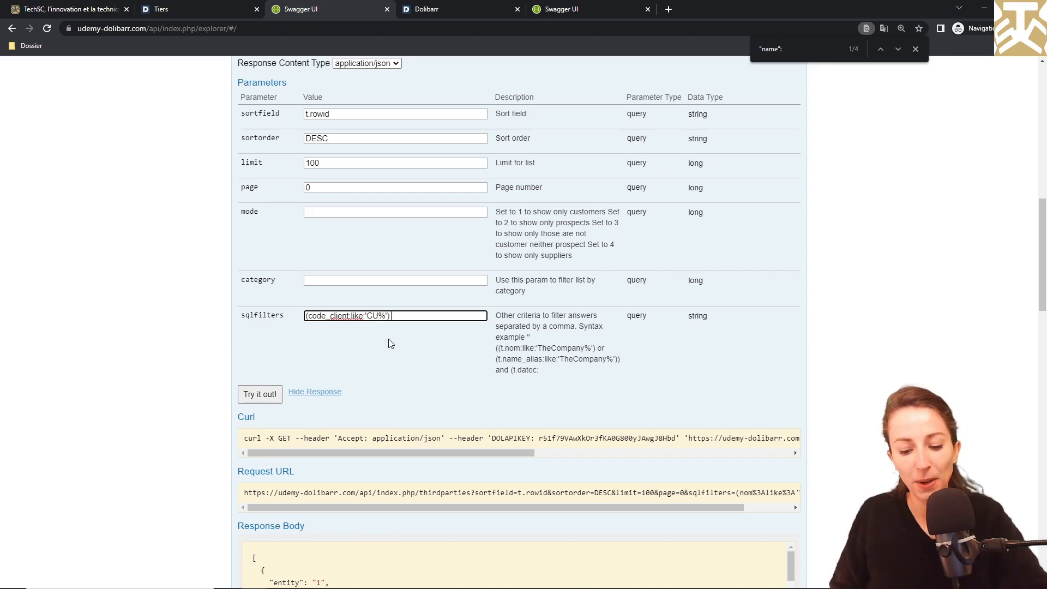
pyautogui.write(' or')
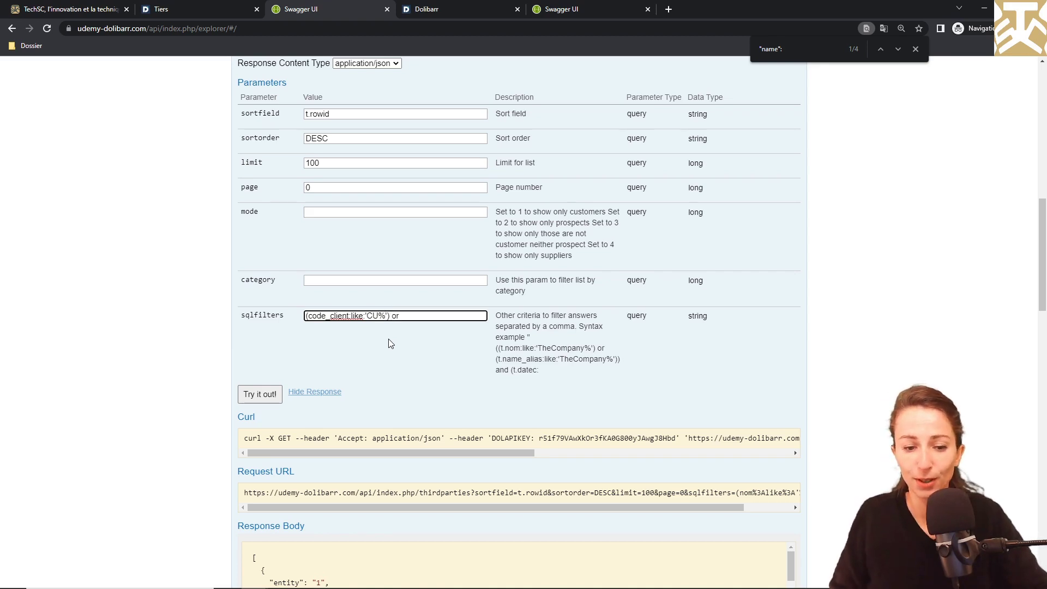